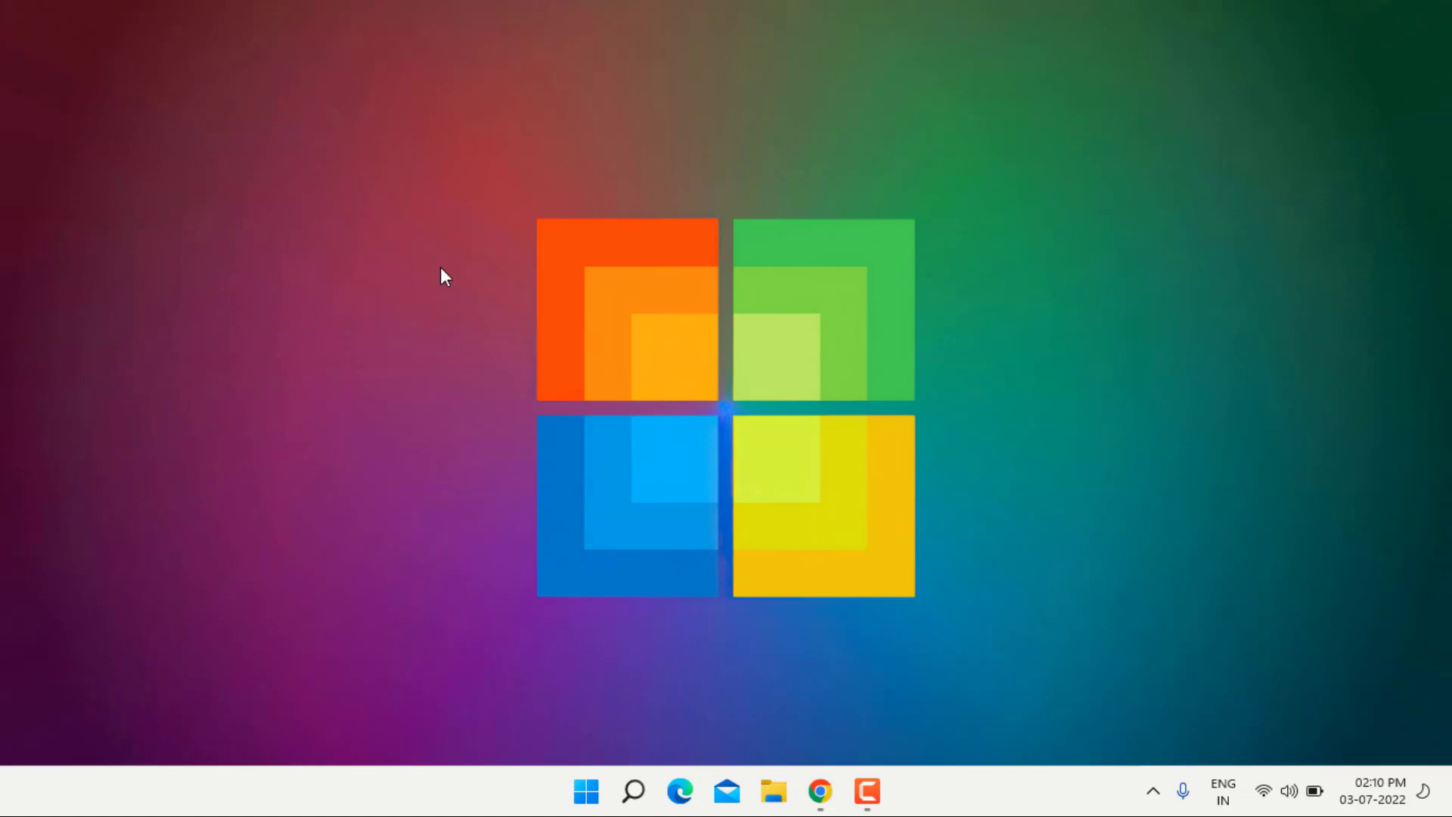
Start the Playing Audio troubleshooter from the Other troubleshooters page in Windows Settings, then cancel it and close Settings.
key("super+i")
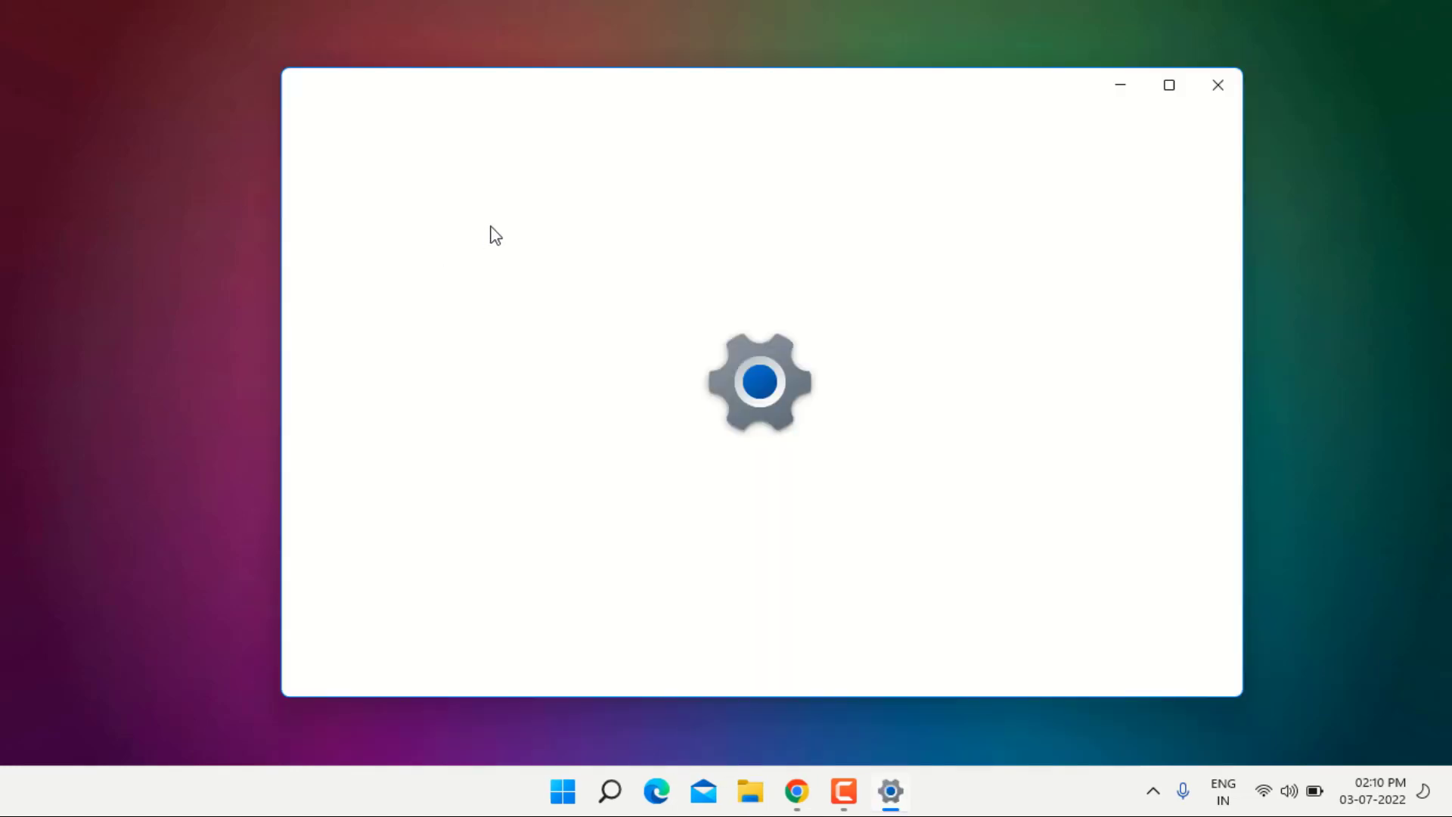
left_click(1169, 86)
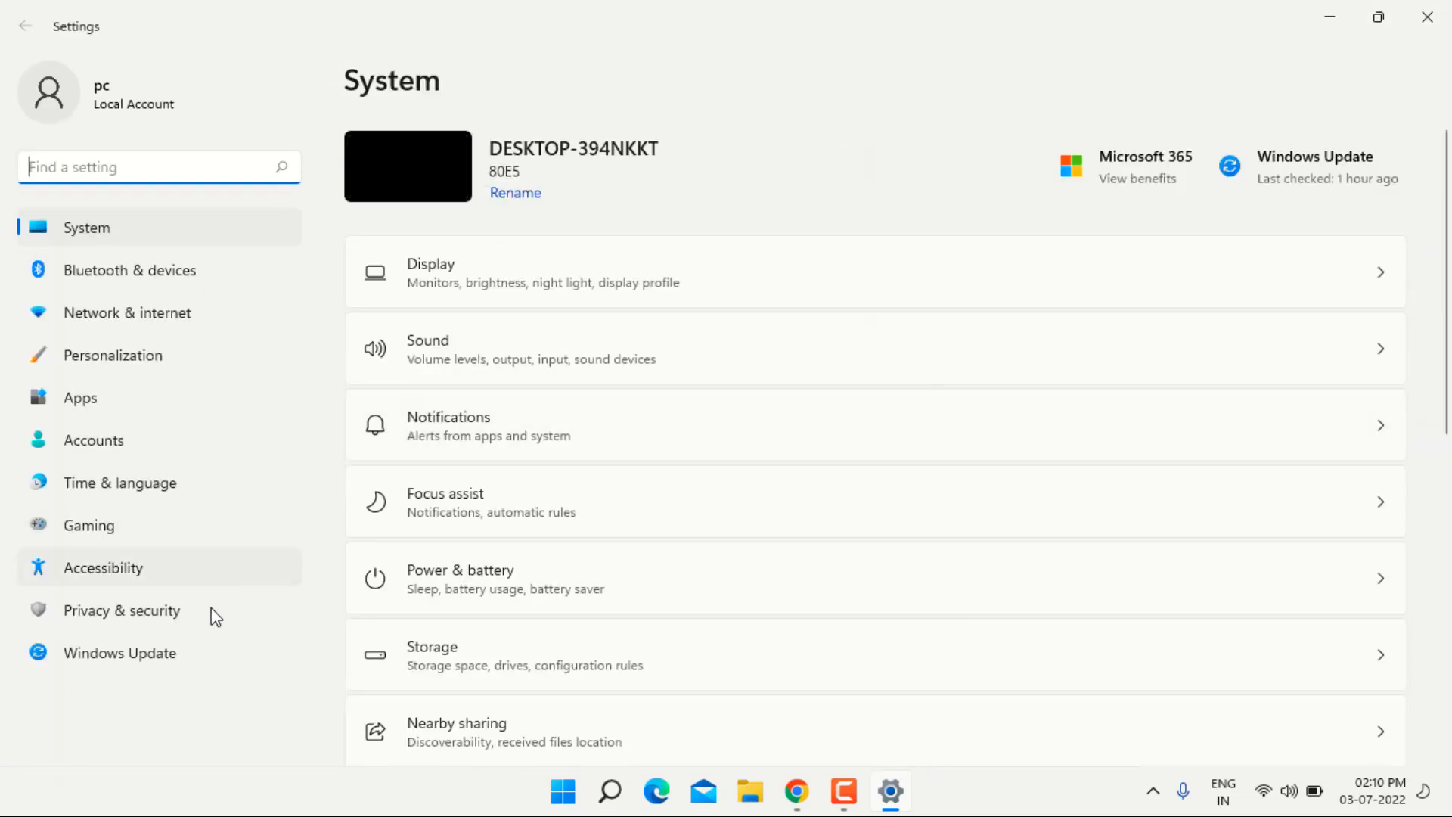
scroll(533, 637, "down", 5)
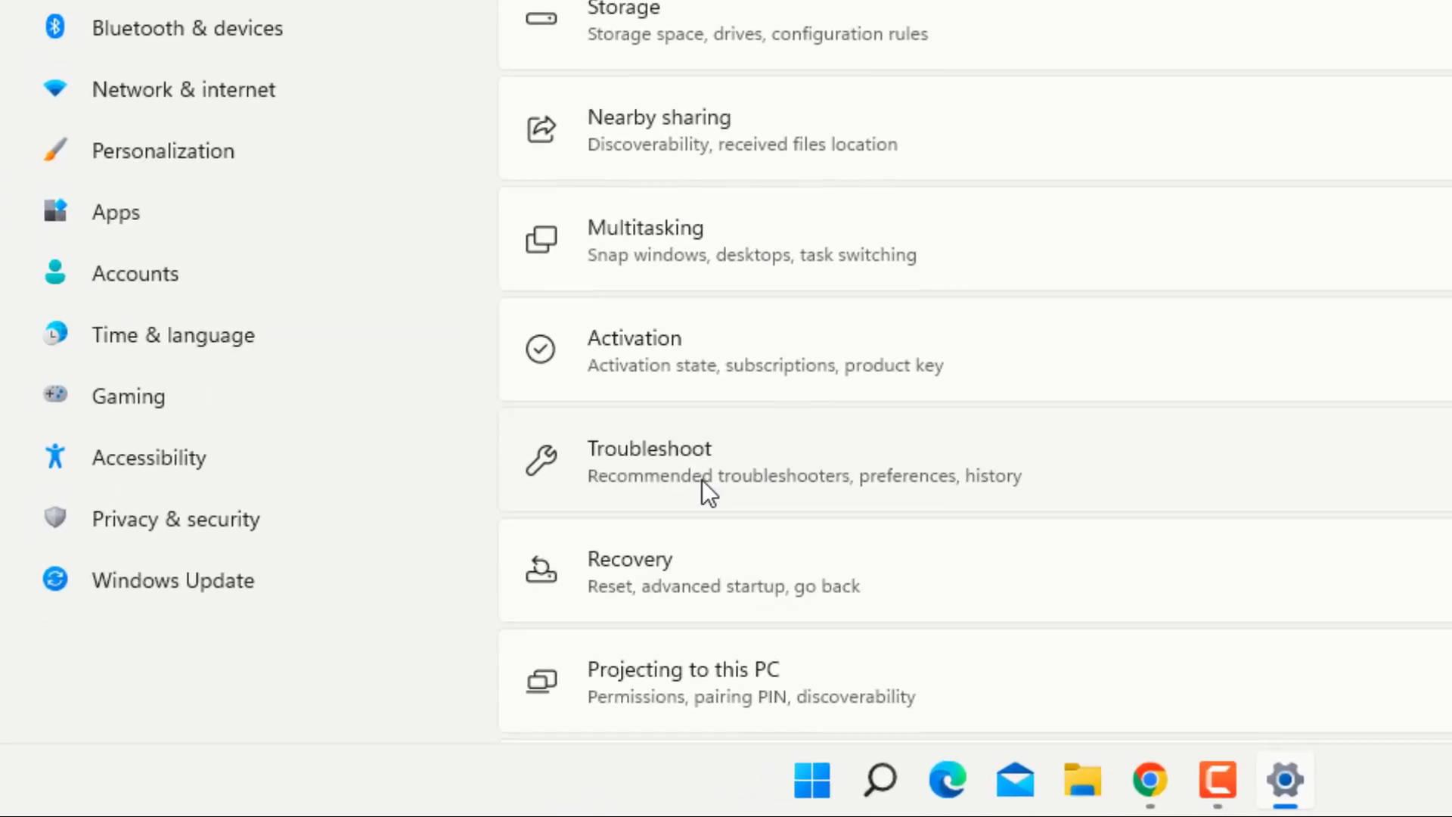
left_click(703, 482)
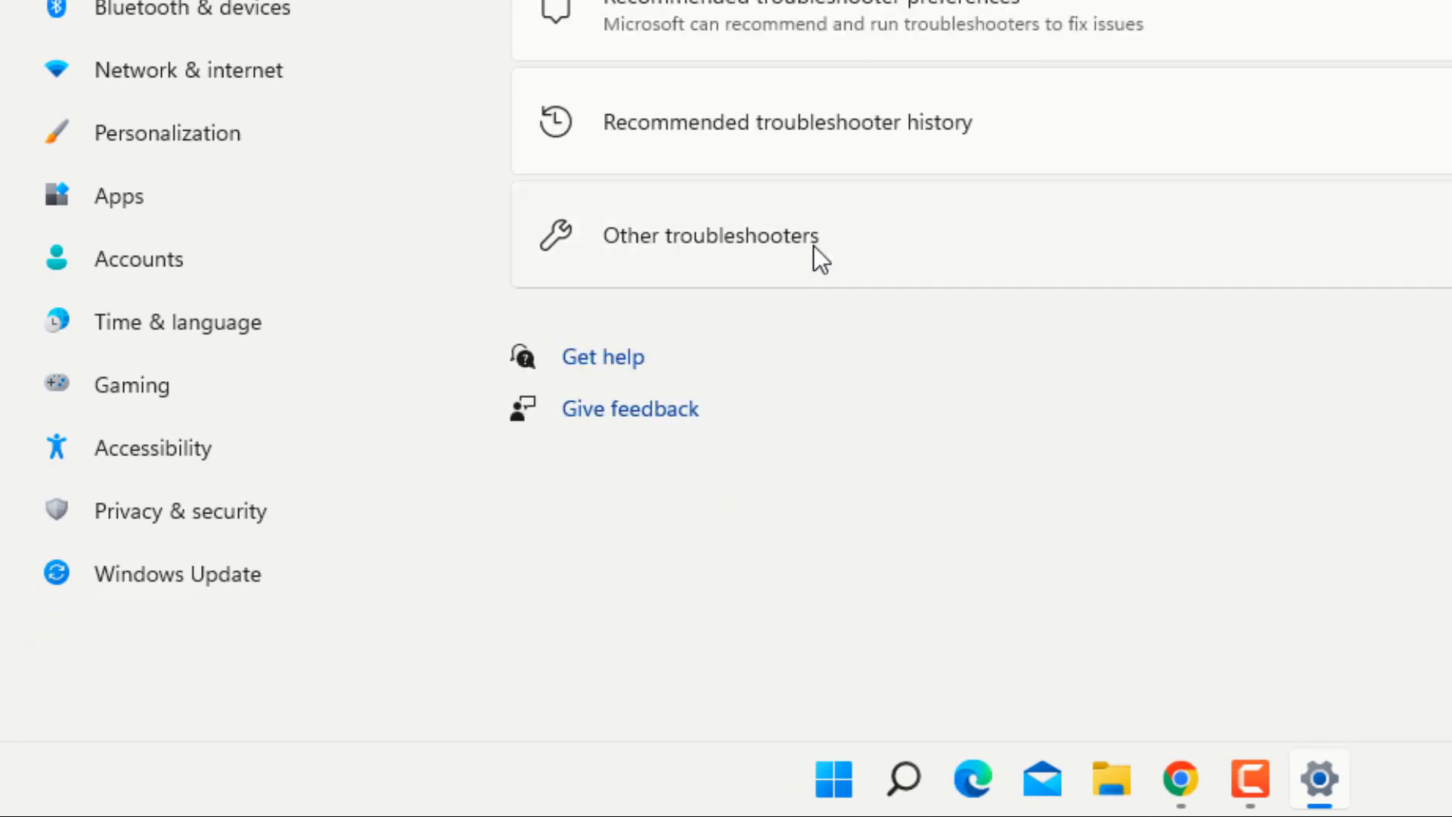
left_click(814, 247)
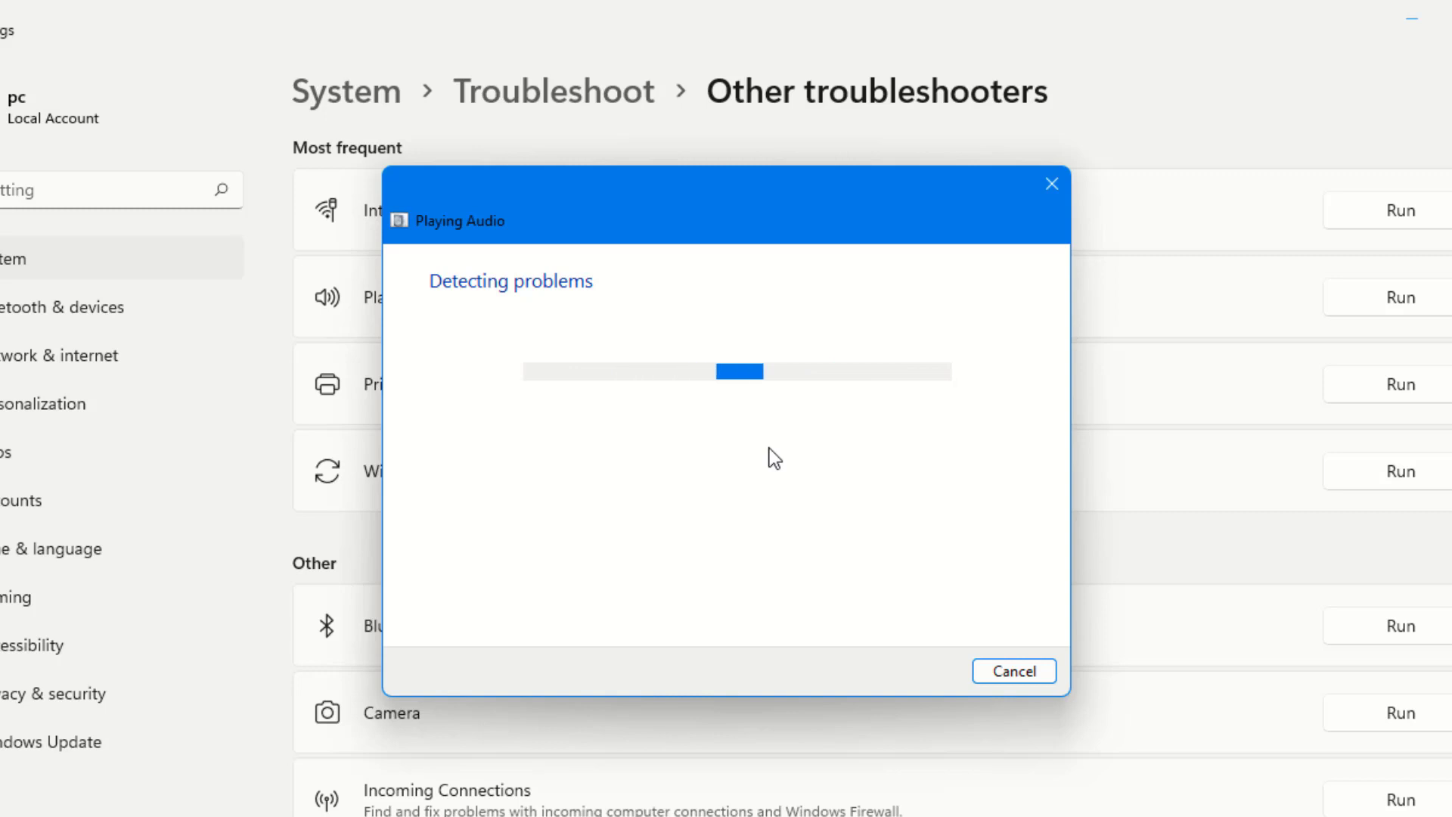
left_click(1004, 666)
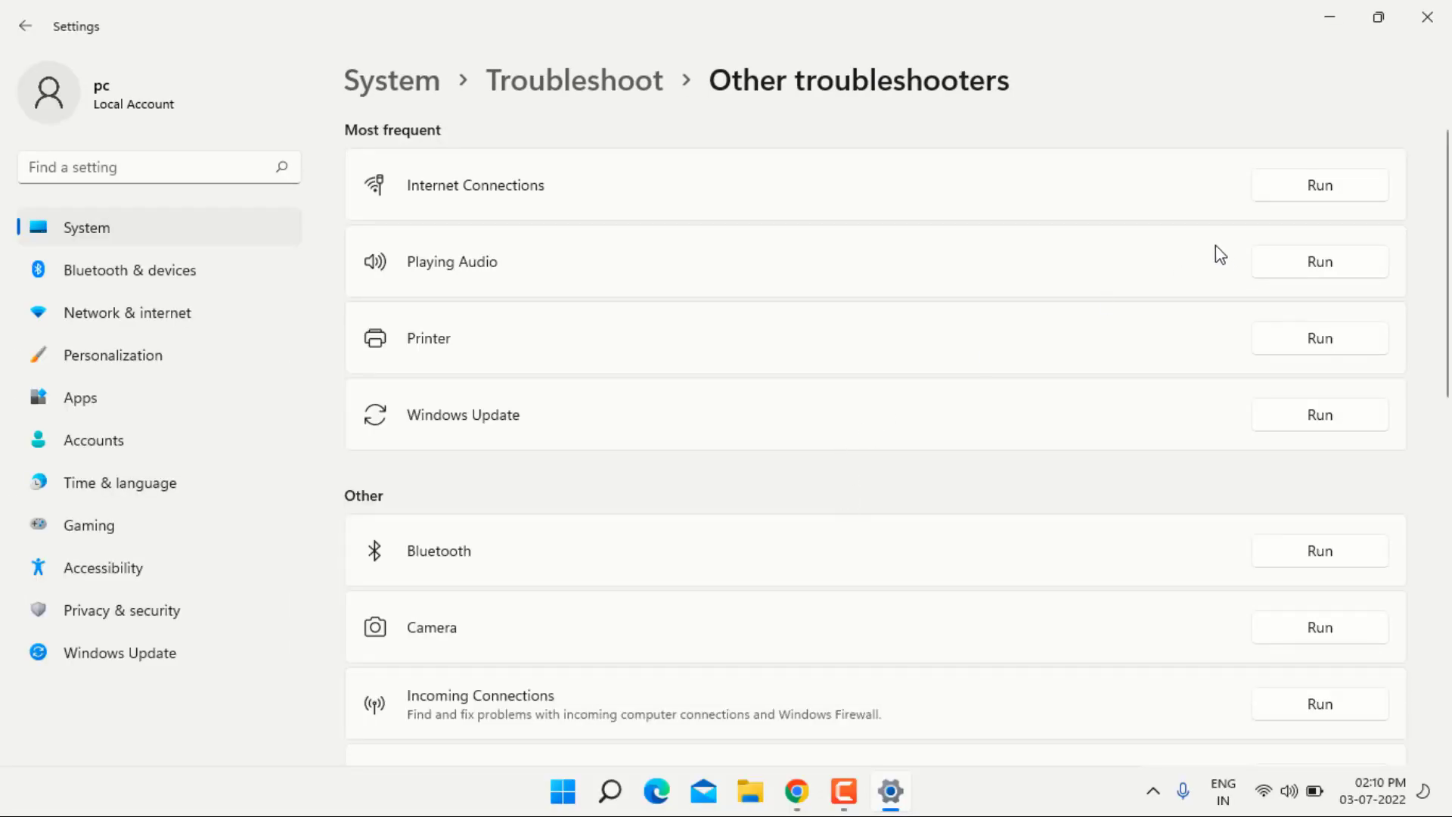
left_click(1427, 17)
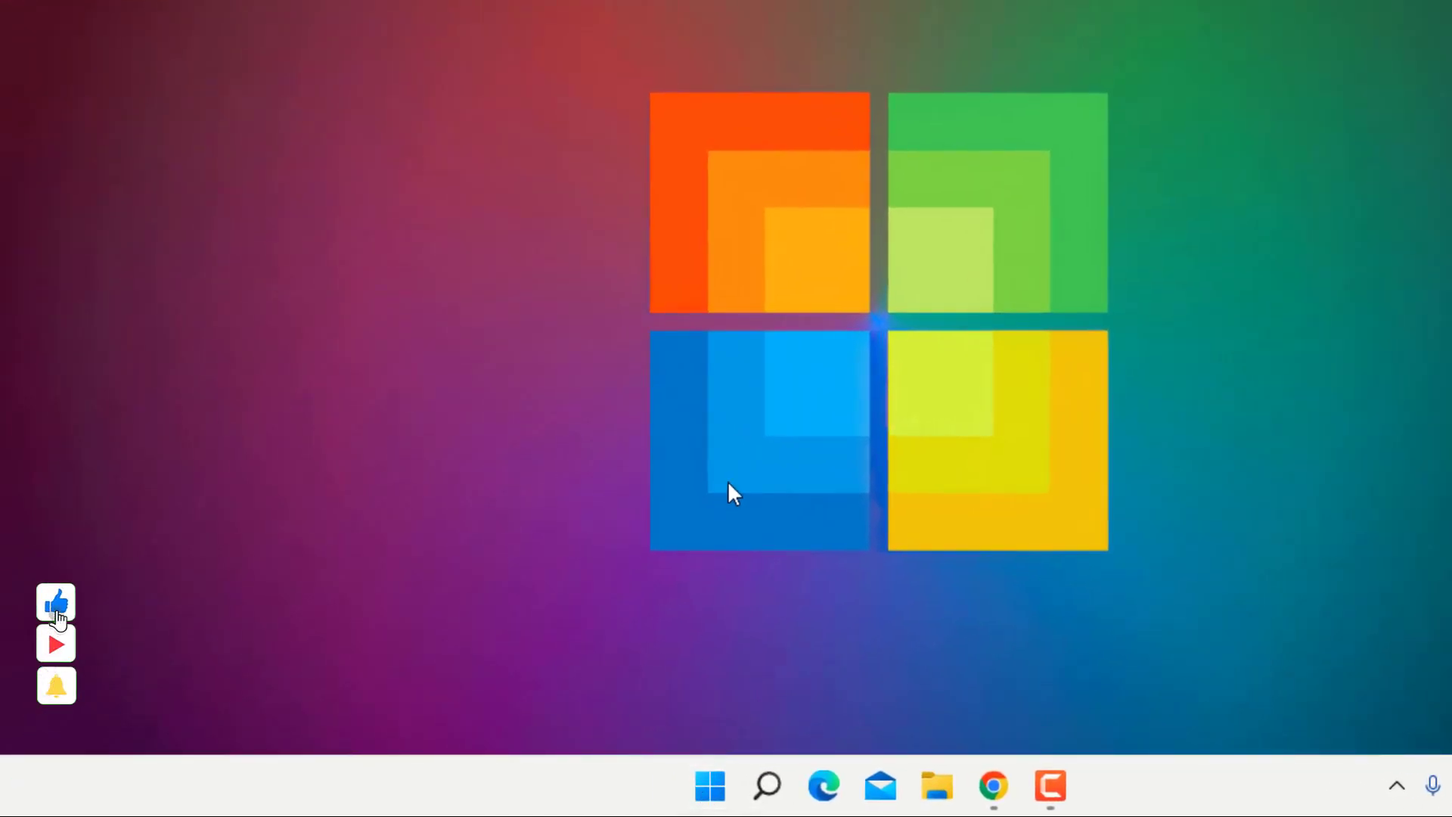
Open Device Manager and update the Conexant SmartAudio HD driver by searching automatically for drivers.
key("super+x")
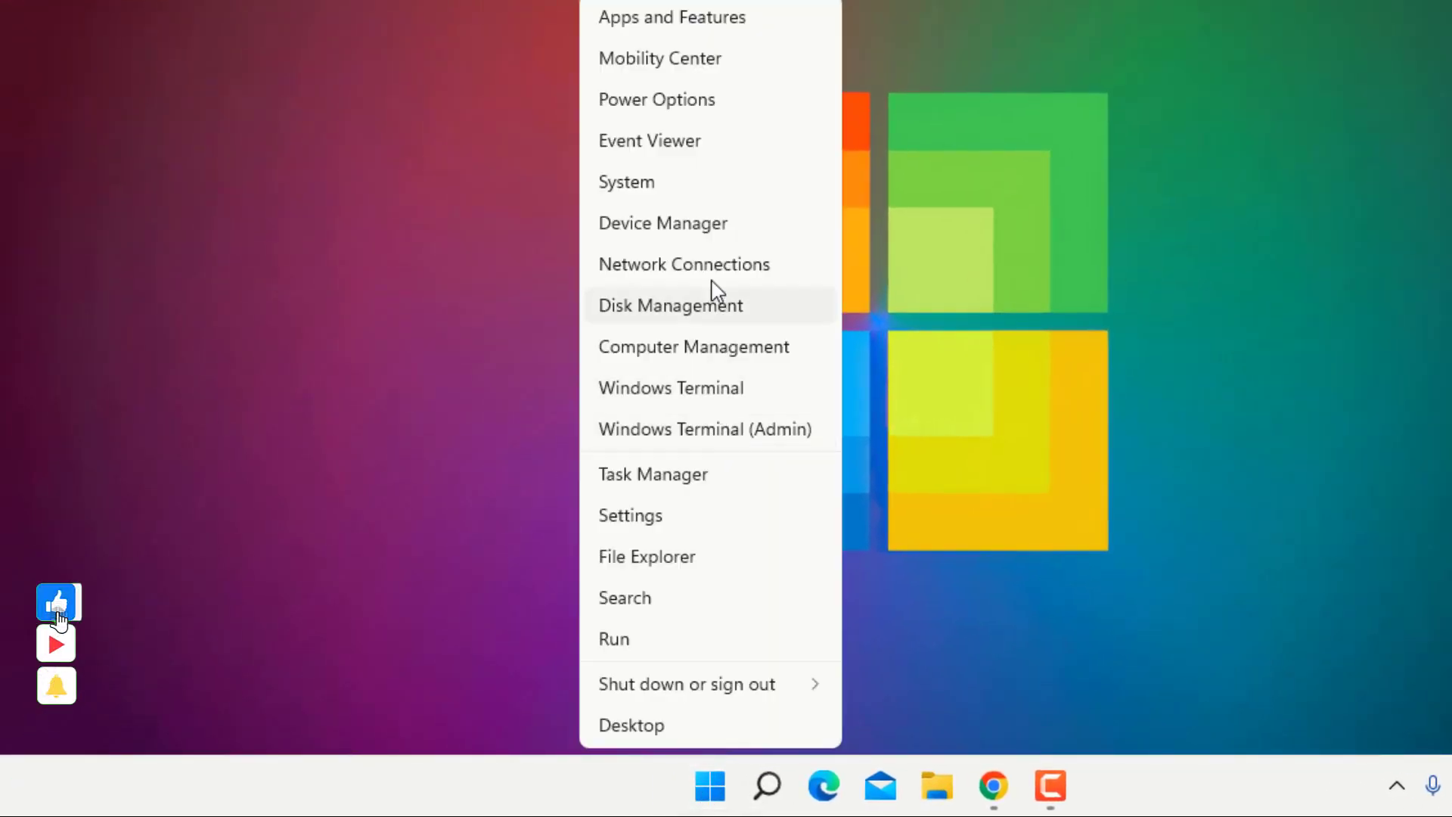
left_click(652, 227)
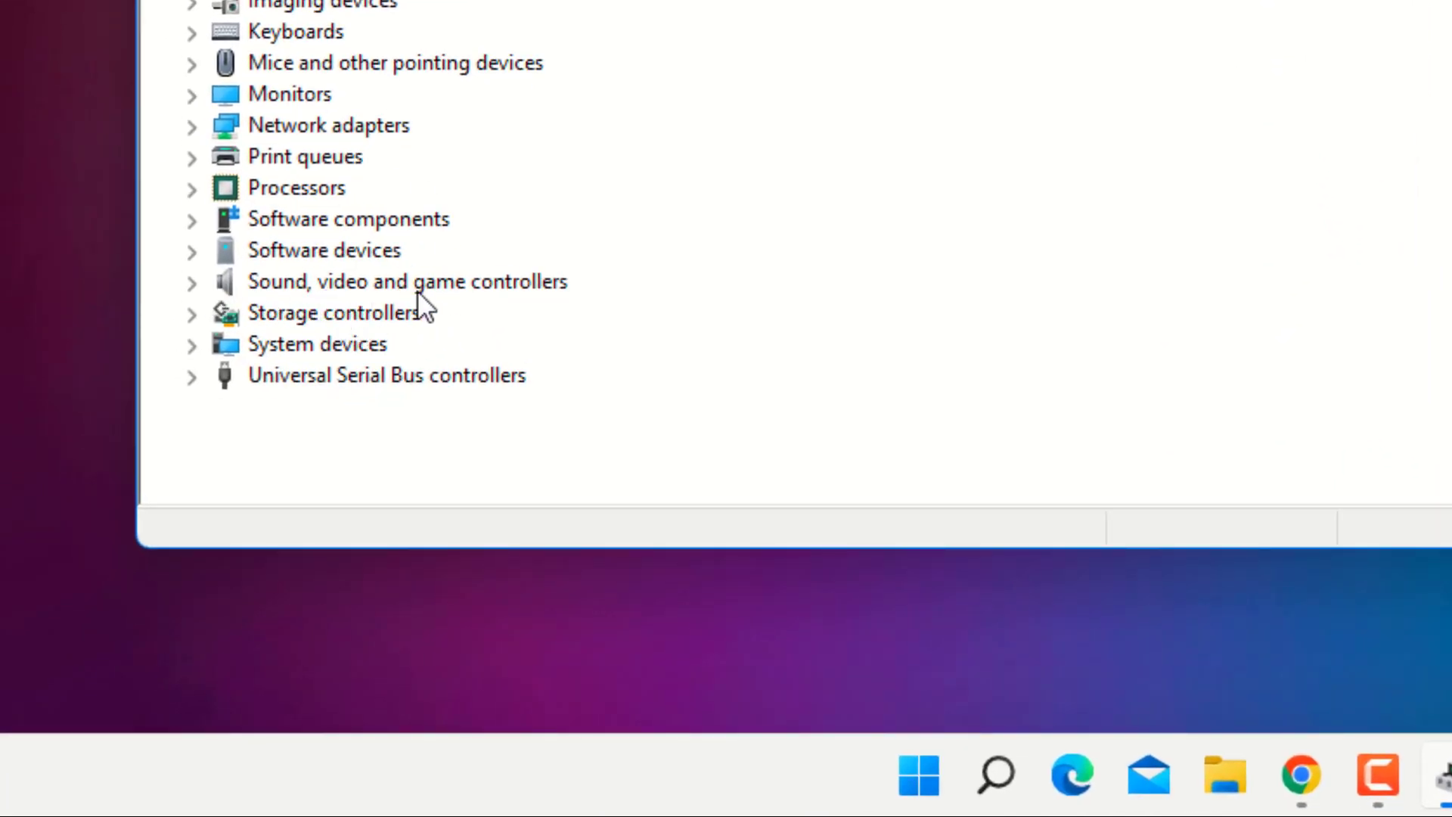
left_click(192, 283)
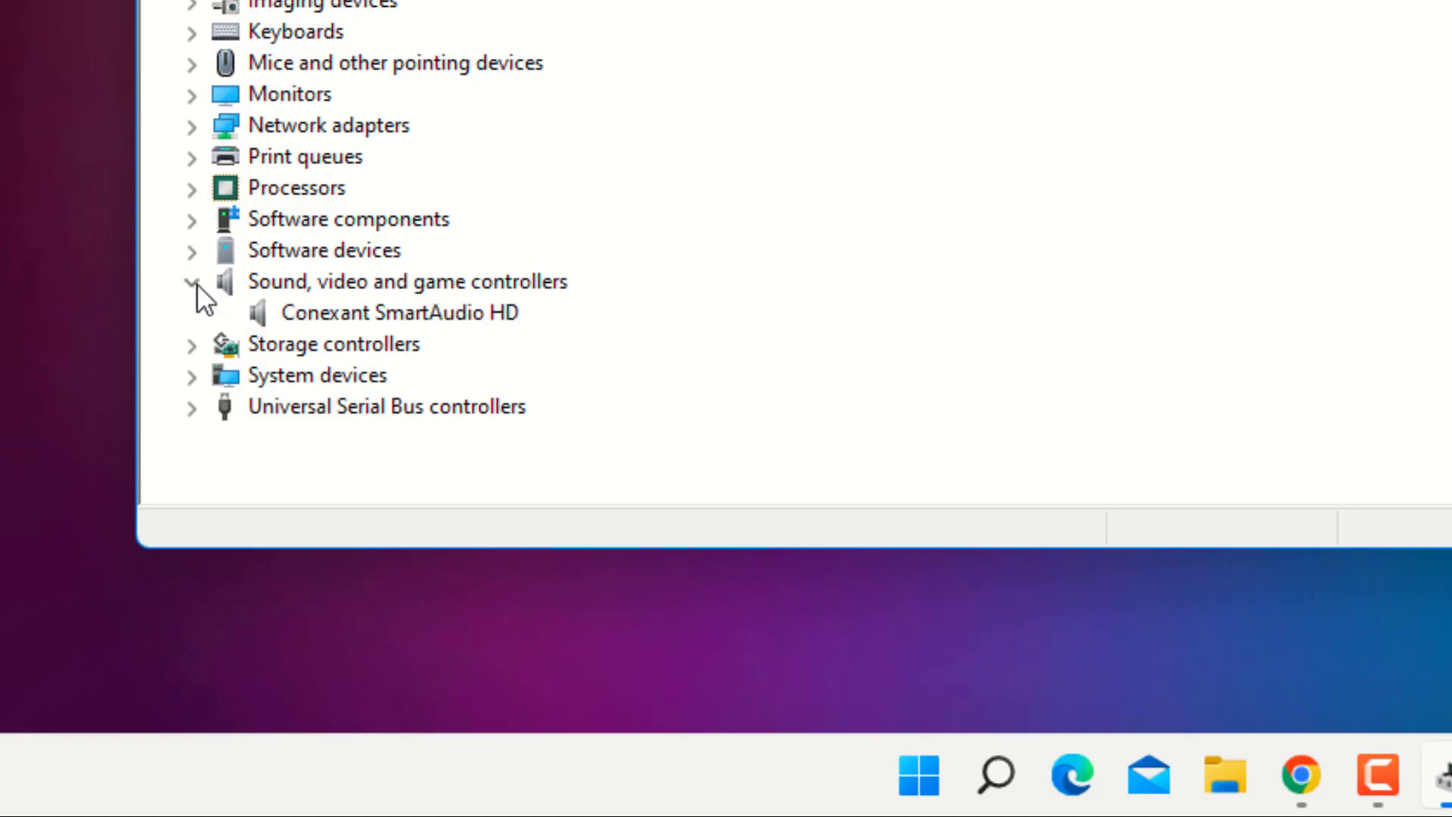
left_click(329, 310)
right_click(330, 310)
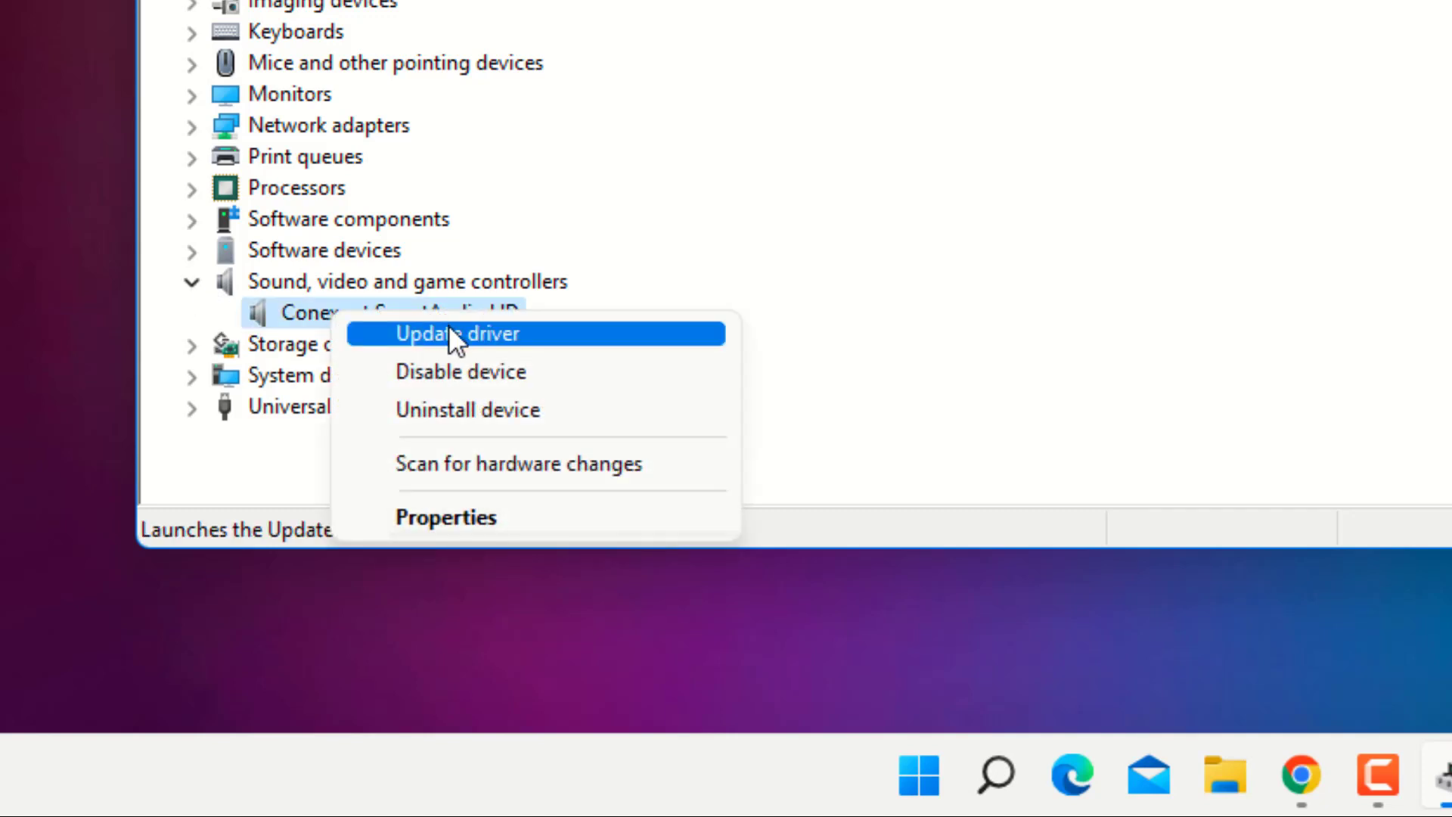
left_click(447, 329)
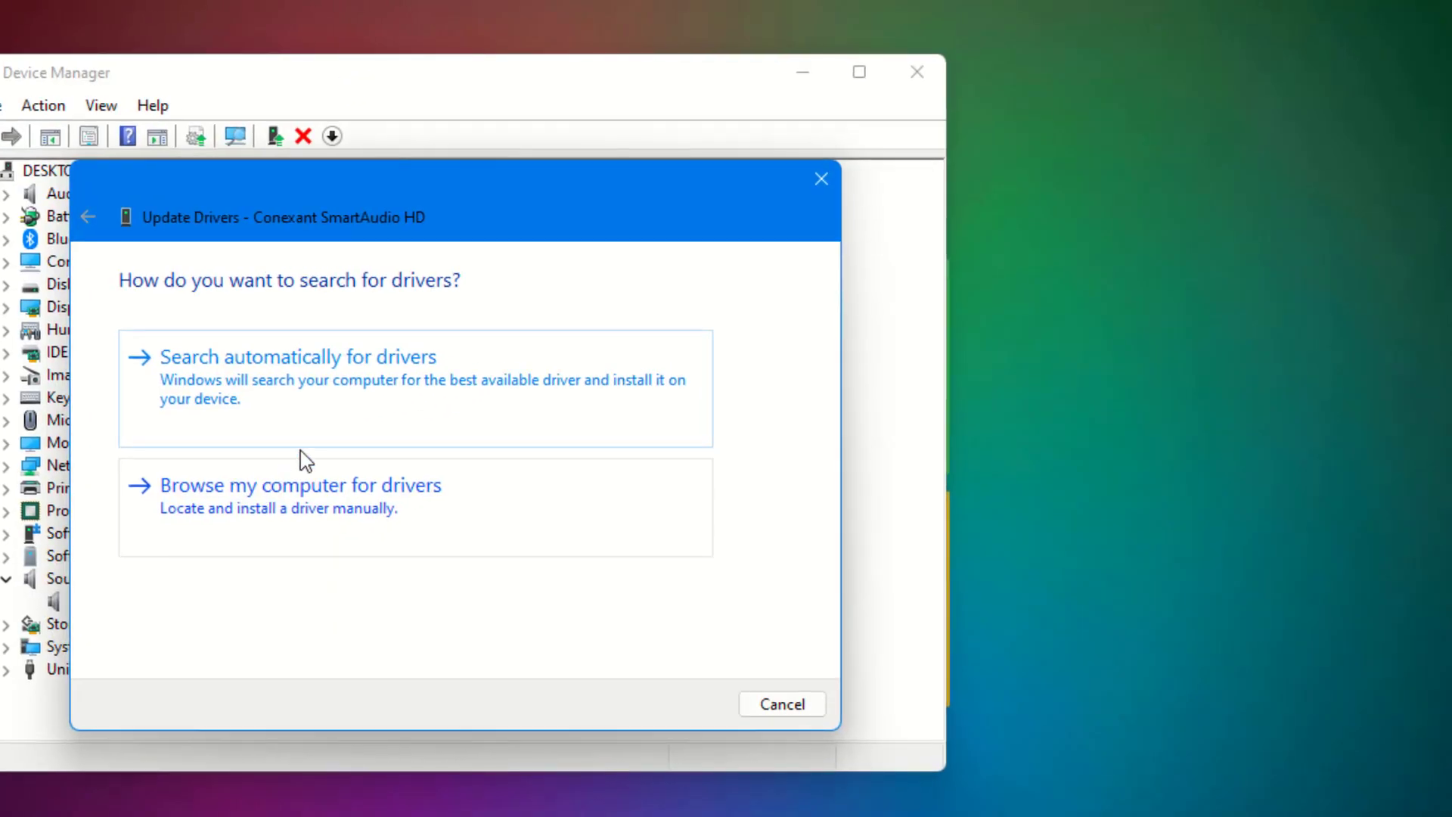
left_click(343, 405)
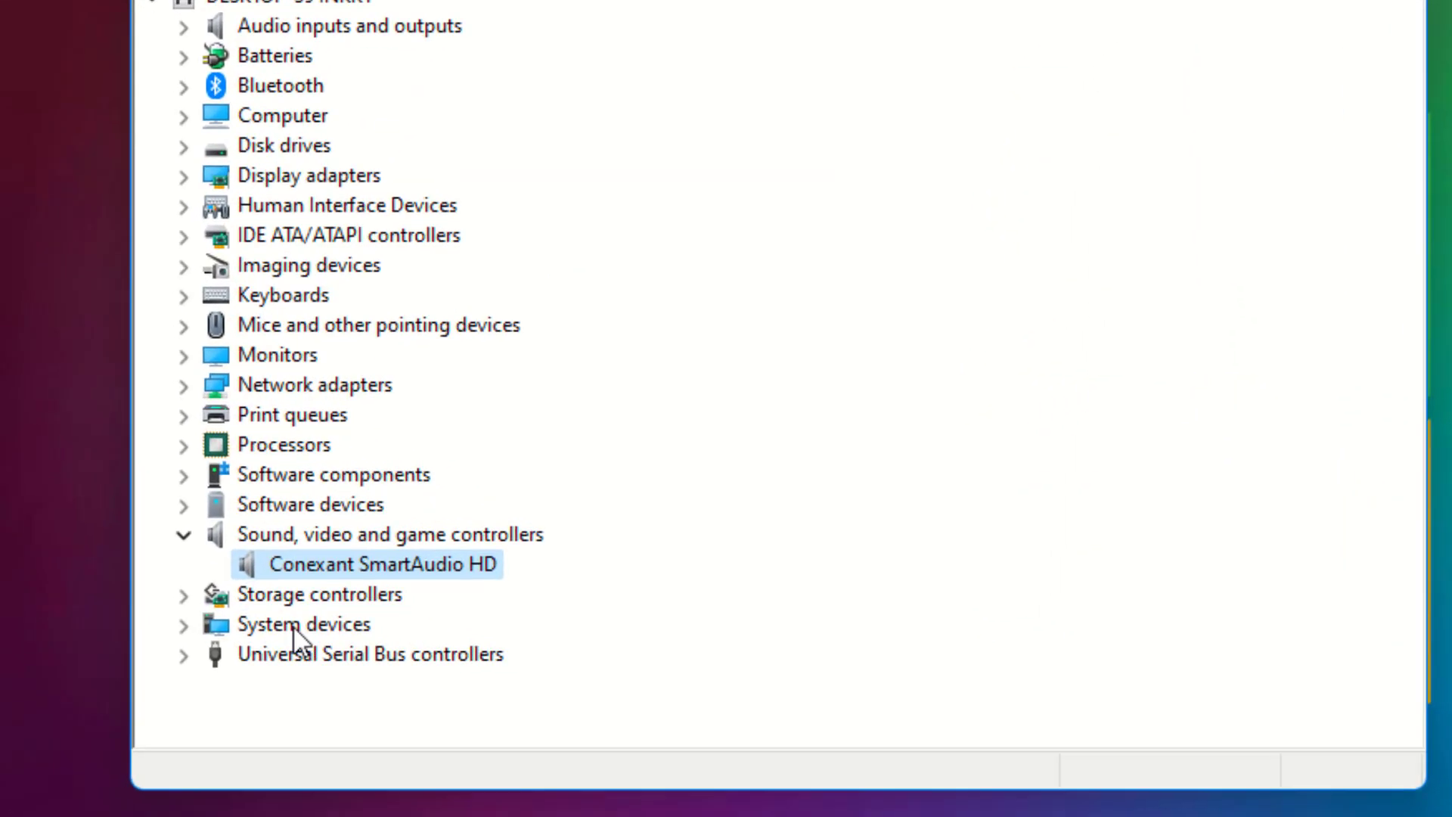
Update the High Definition Audio Controller driver under System devices with the automatic driver search, and close the update wizard.
left_click(293, 625)
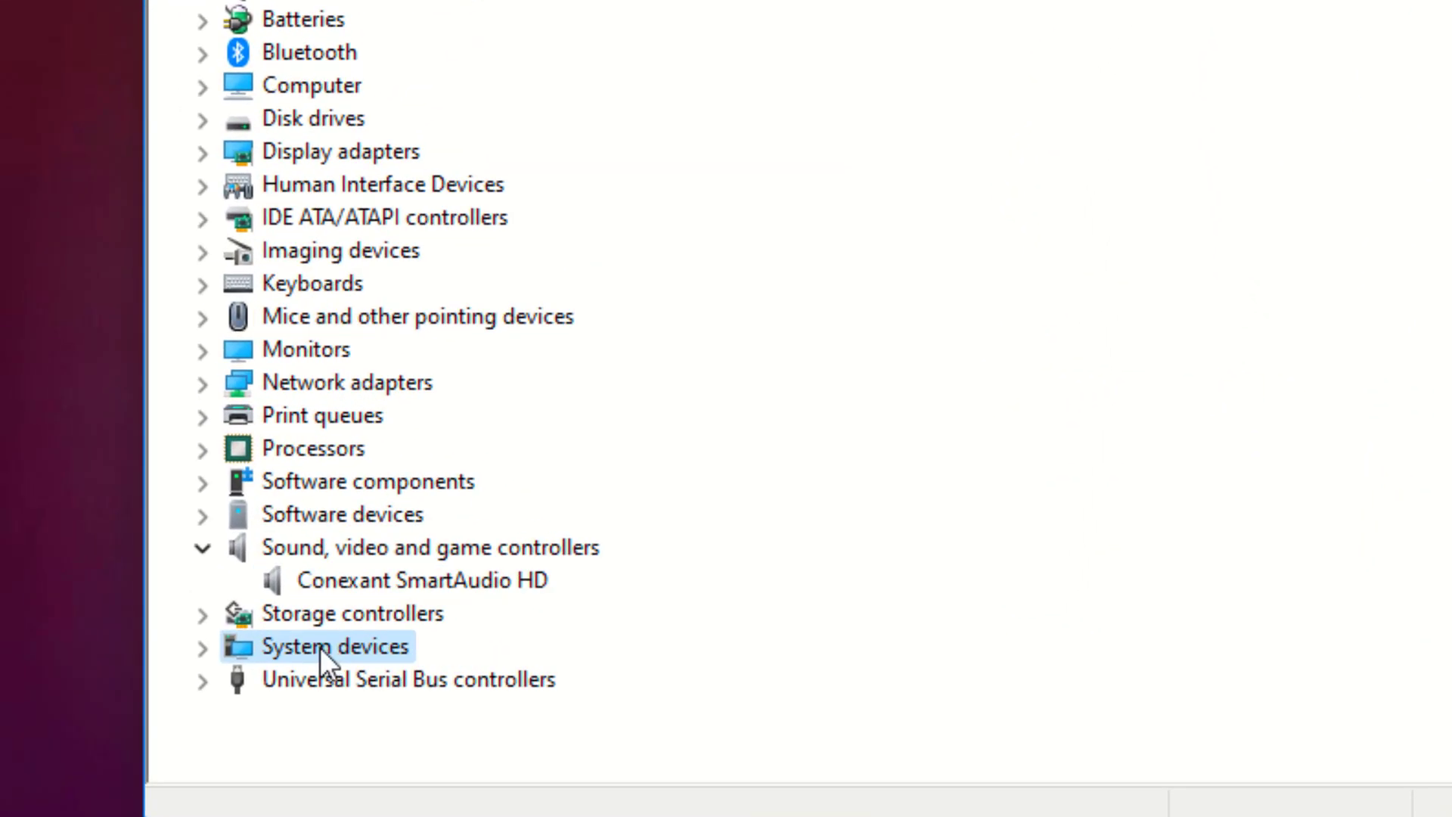
left_click(209, 652)
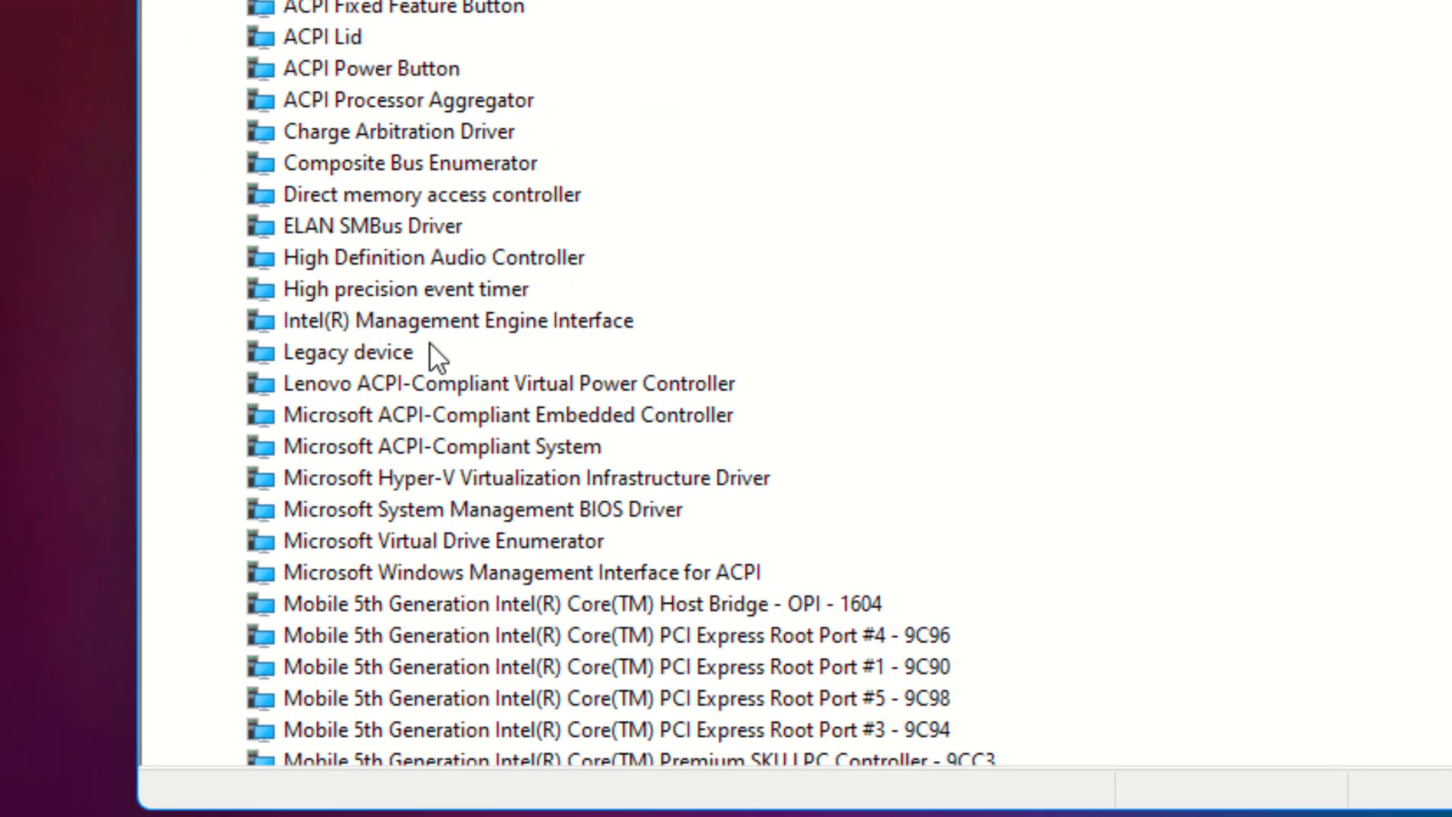
left_click(441, 260)
right_click(438, 260)
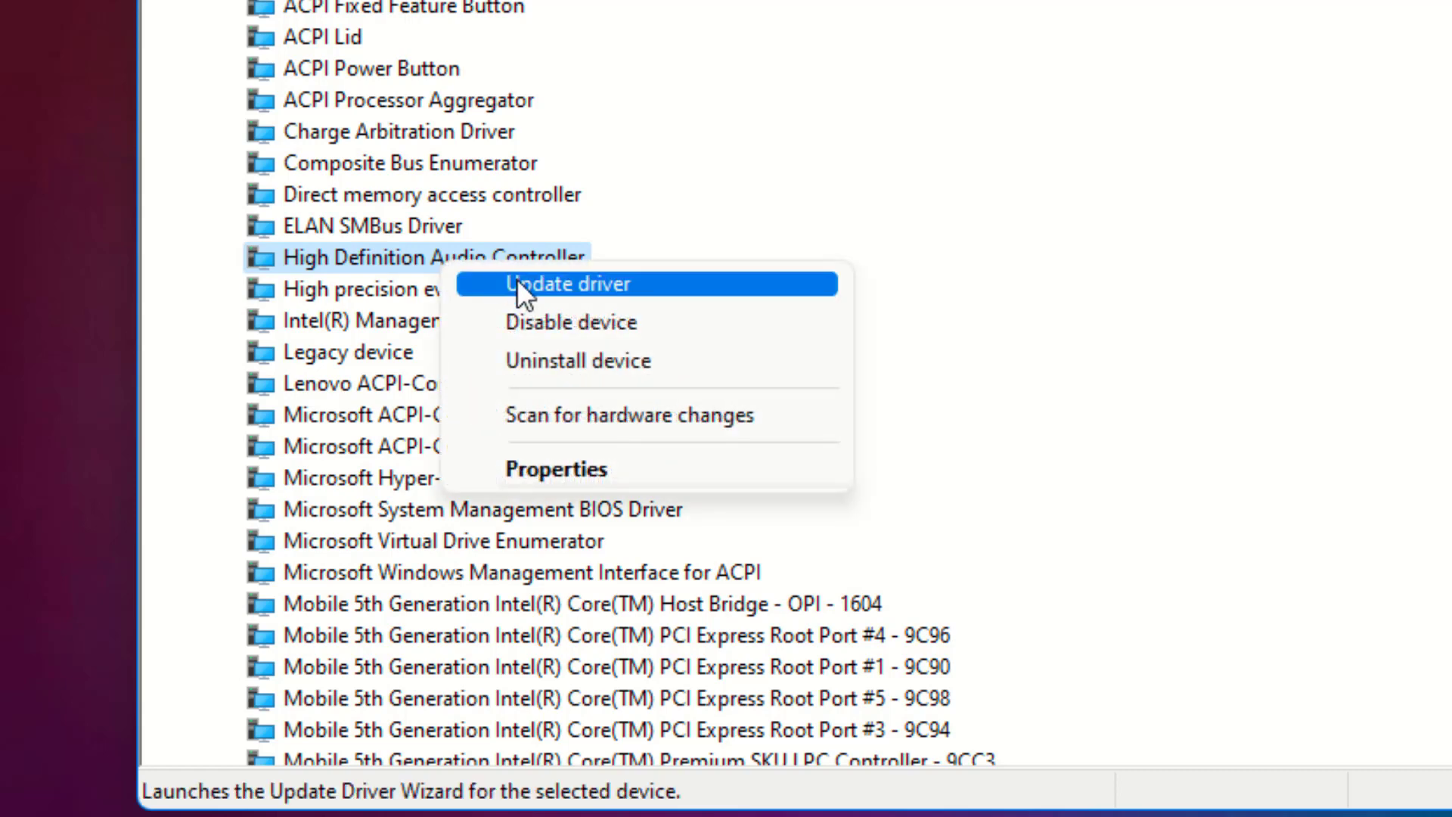
left_click(521, 283)
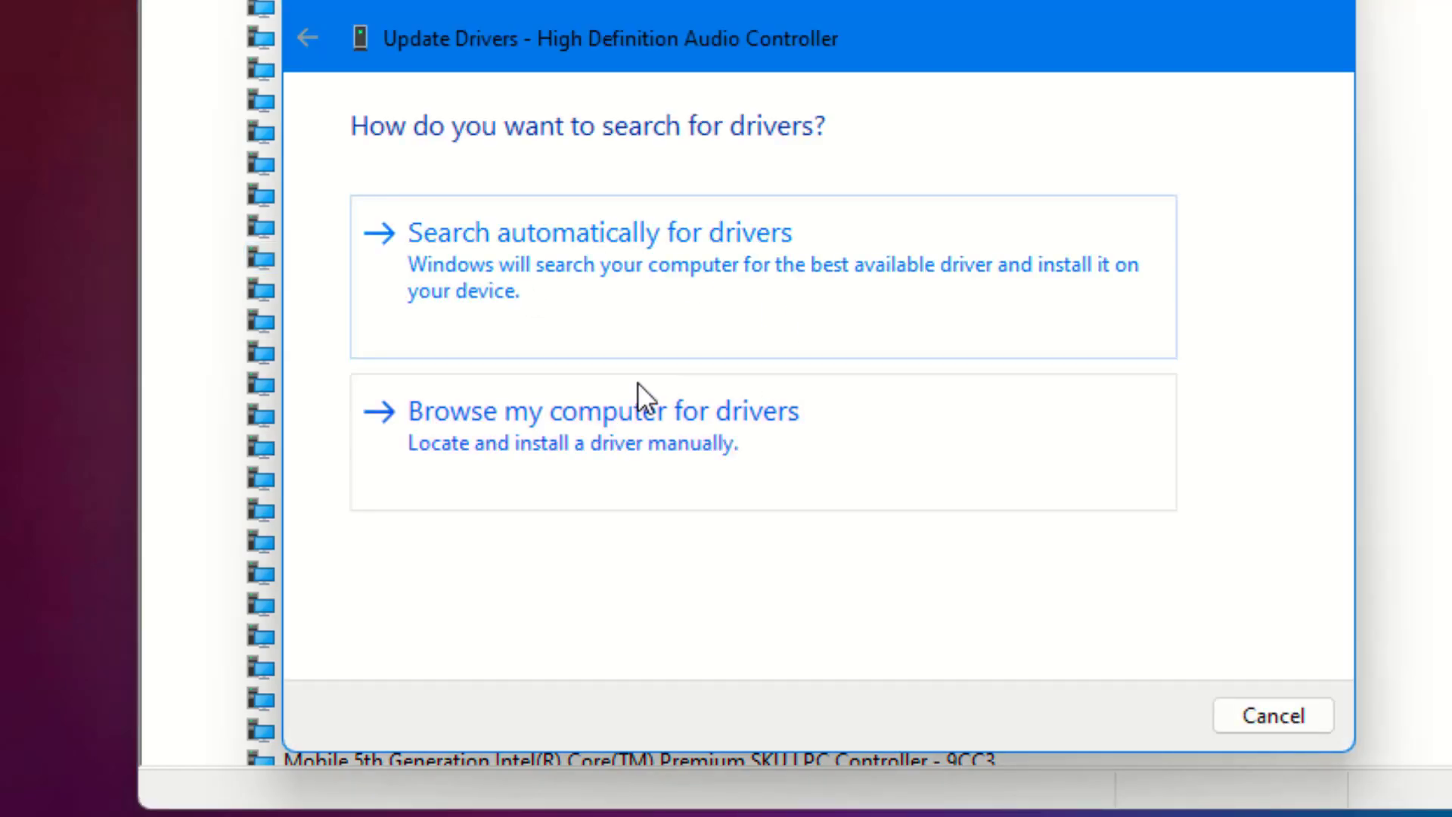
left_click(568, 276)
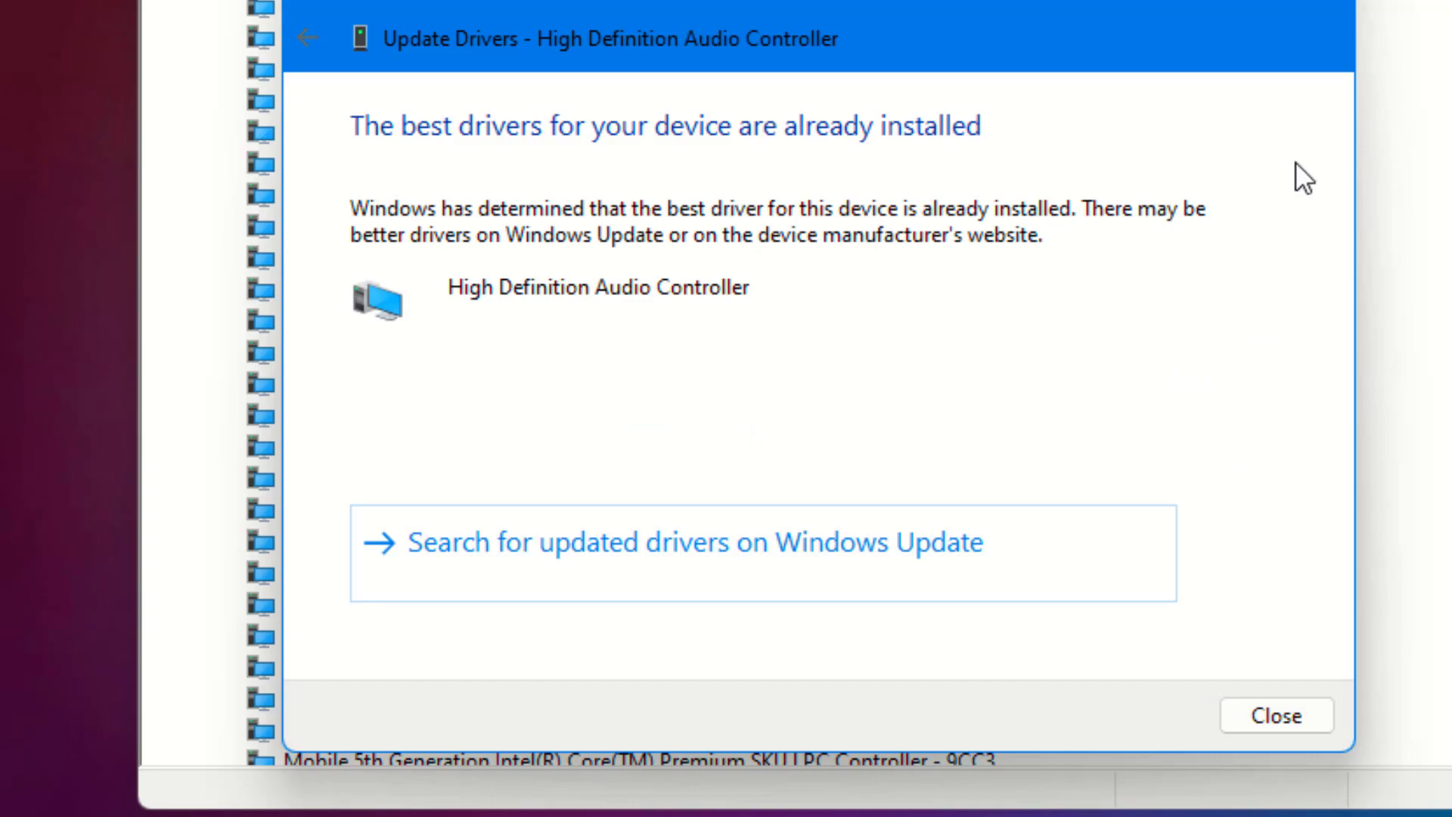
left_click(1332, 6)
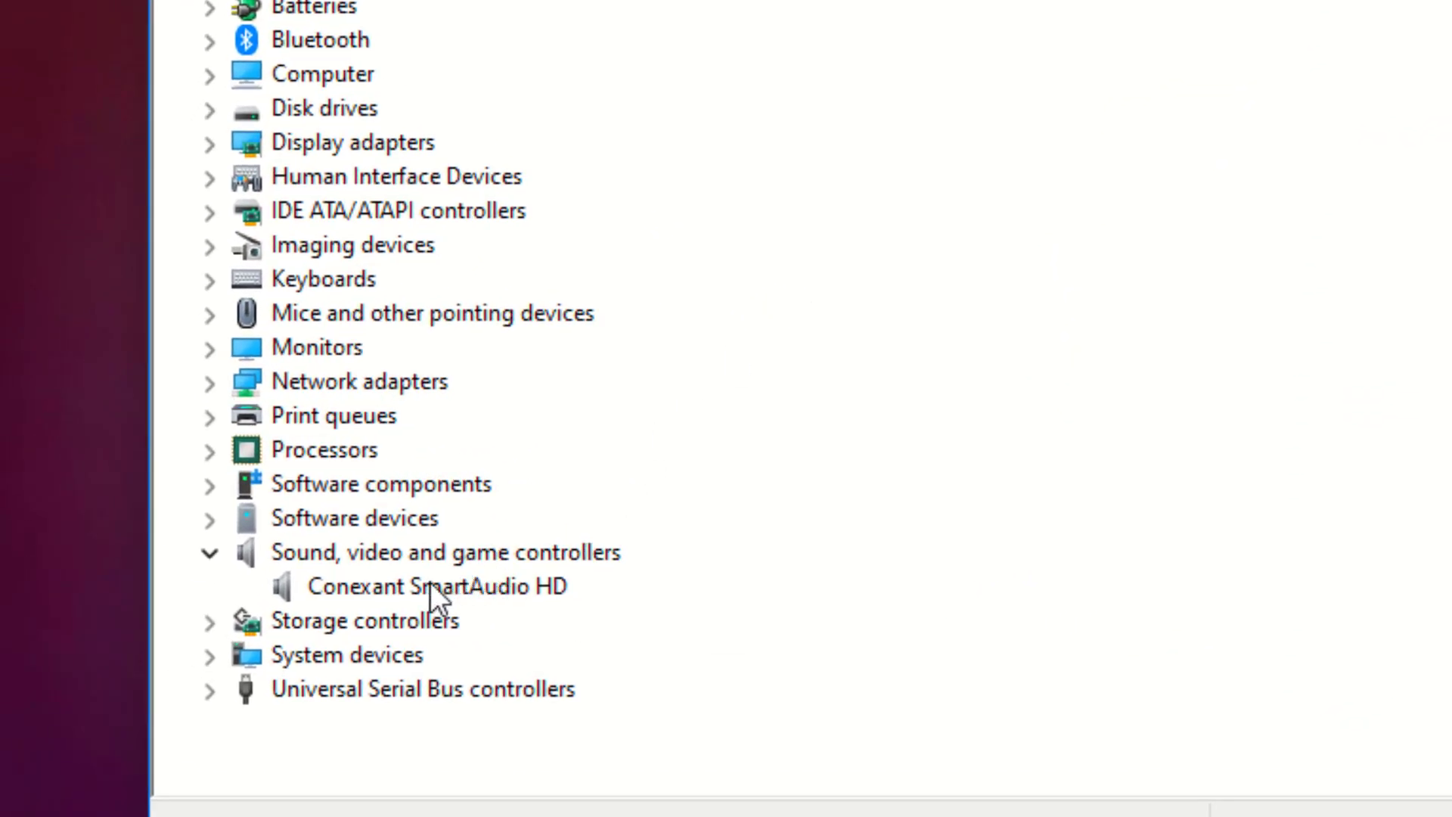
Bring up the uninstall confirmation for the Conexant SmartAudio HD device and dismiss it without uninstalling.
right_click(430, 582)
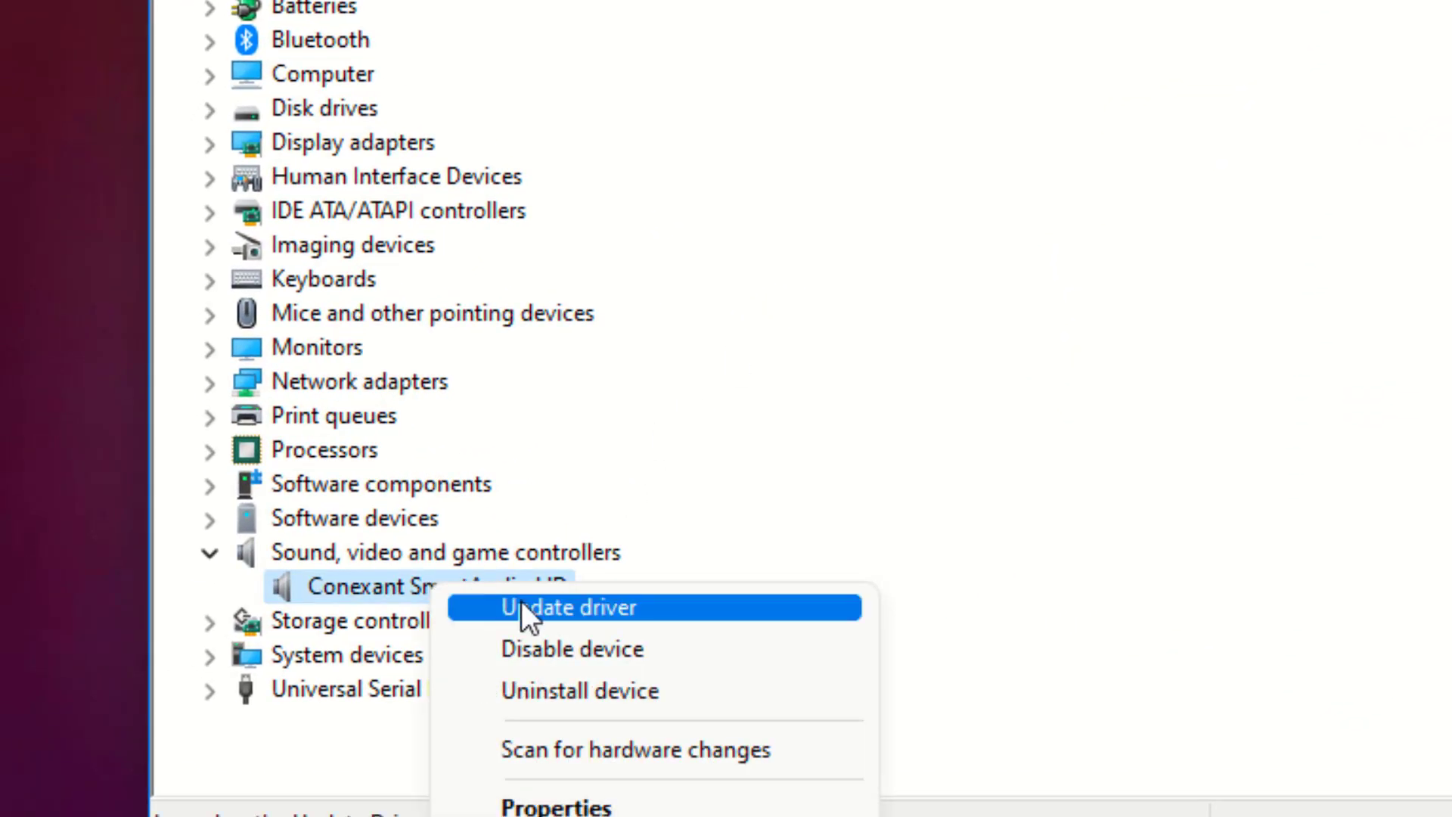
left_click(597, 688)
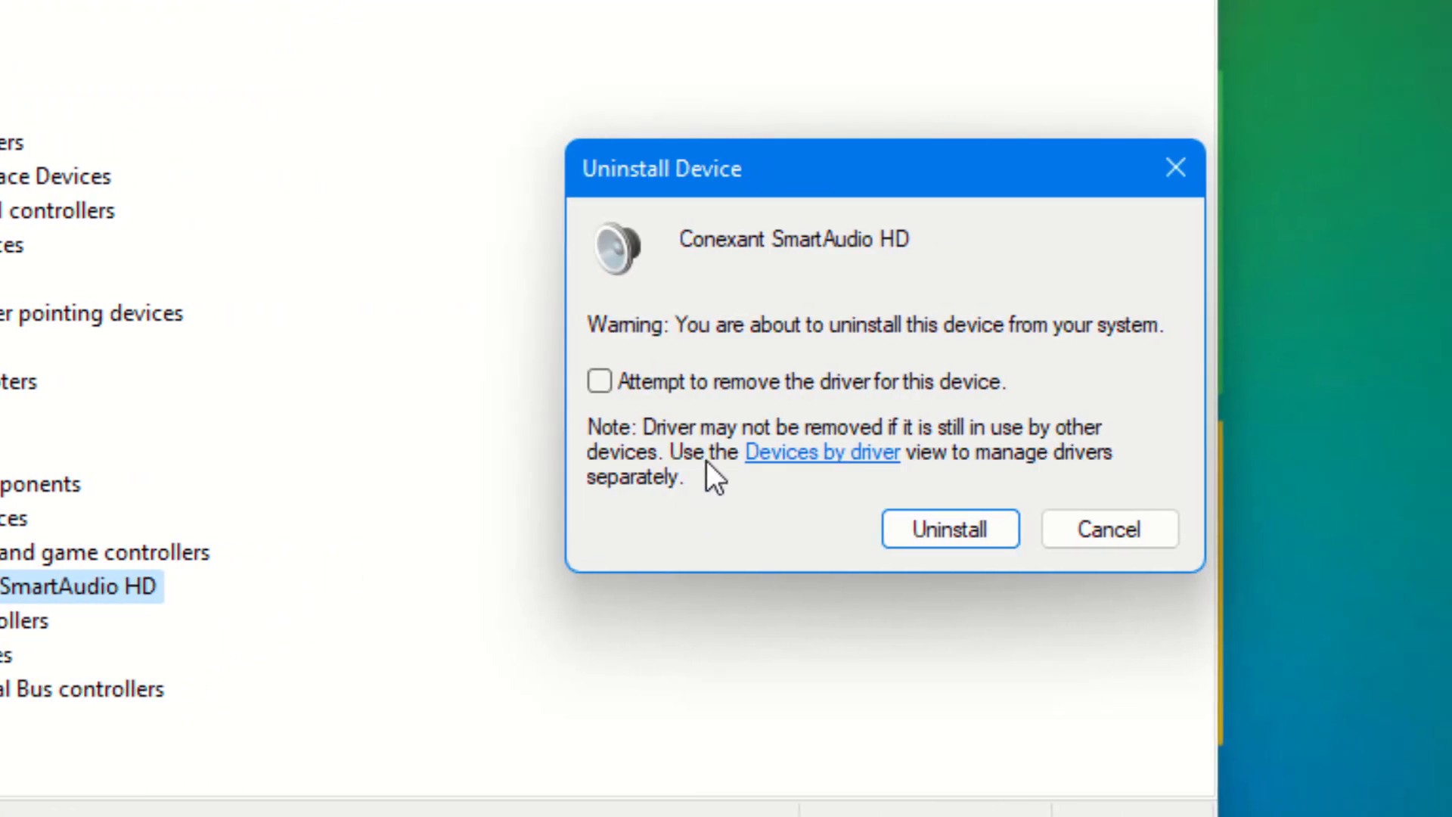
key("Escape")
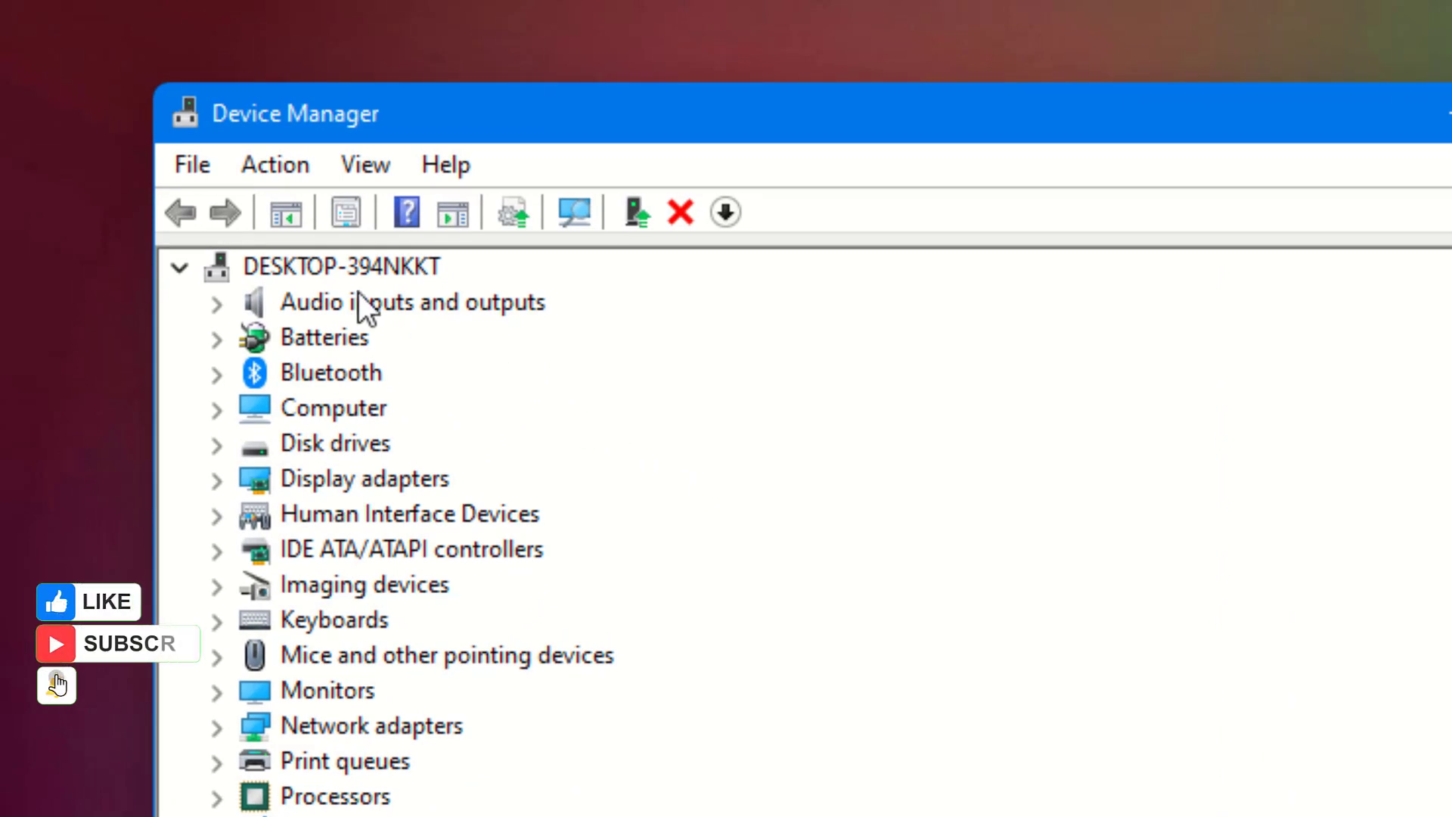
Start adding legacy hardware to the computer and choose to install hardware selected manually from a list (Advanced).
left_click(310, 266)
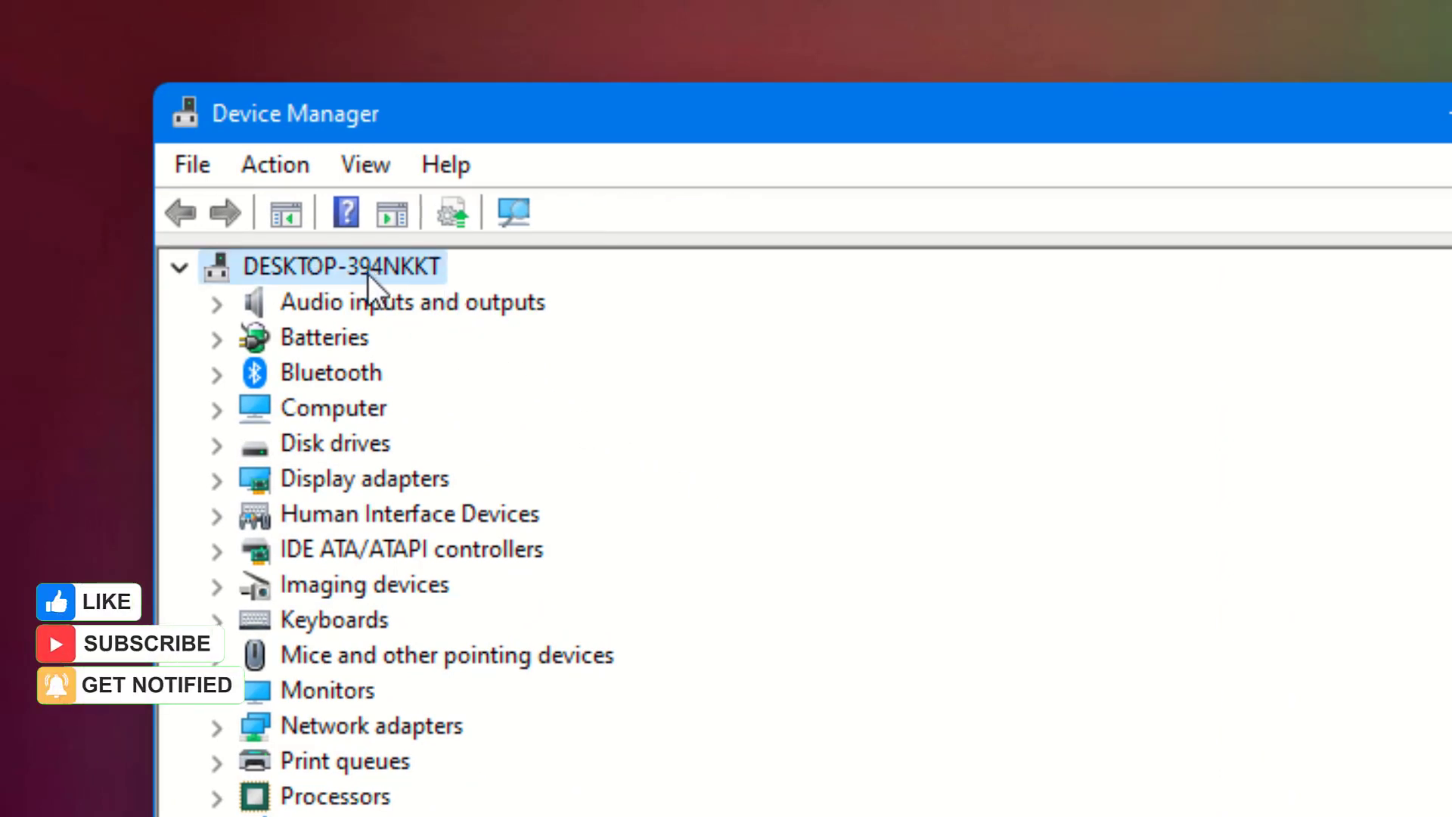
left_click(274, 168)
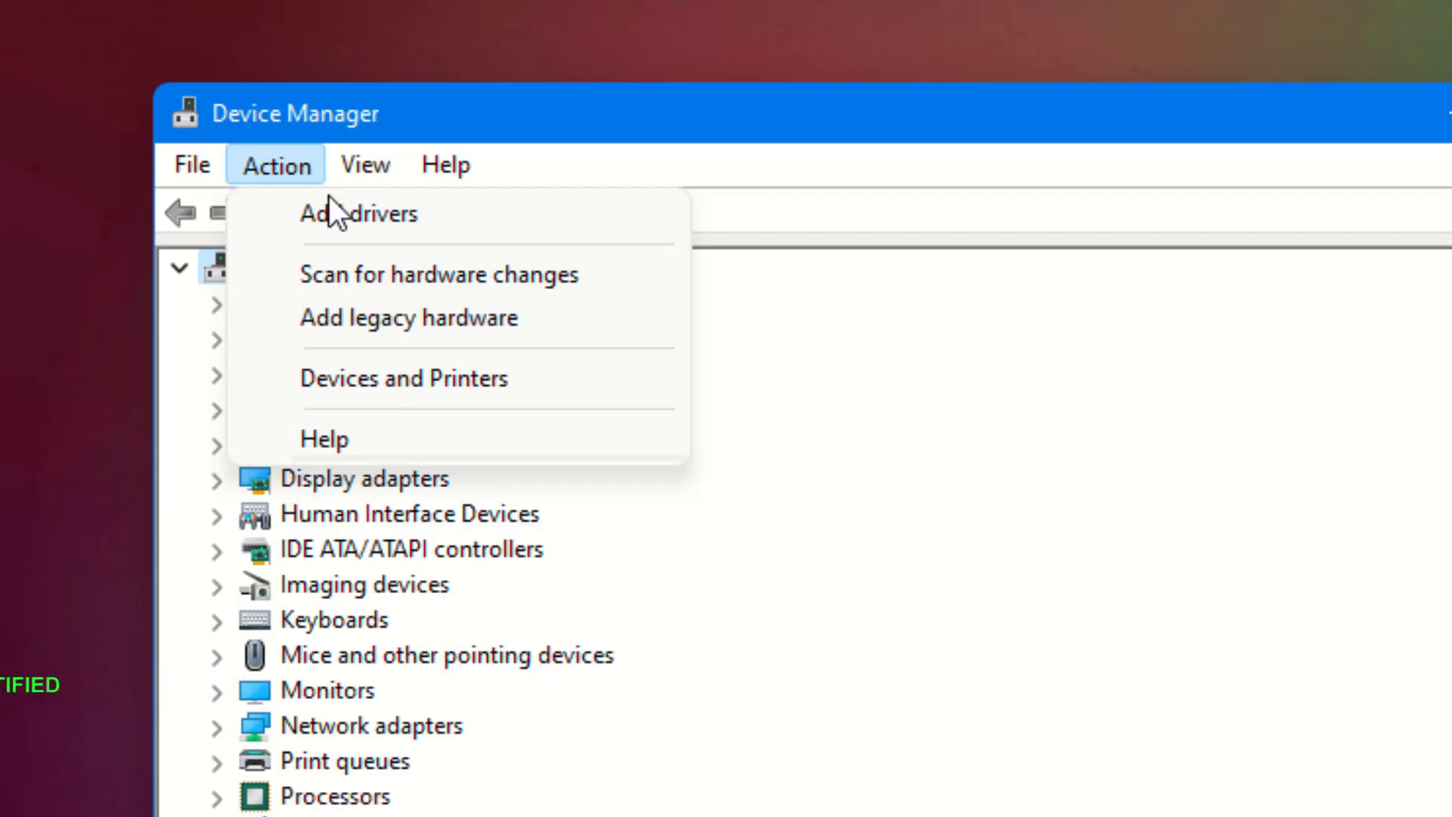
left_click(385, 318)
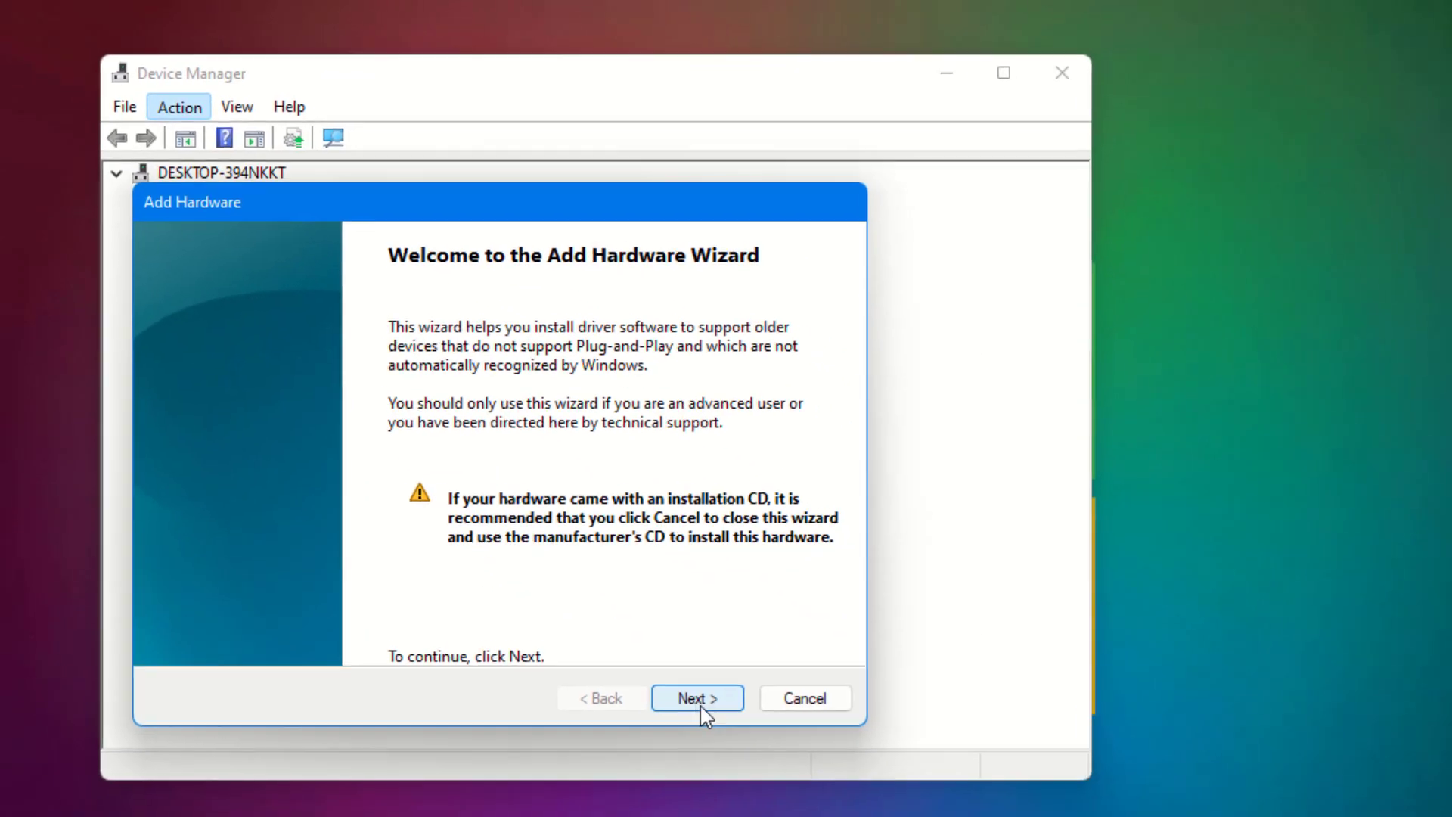
left_click(701, 706)
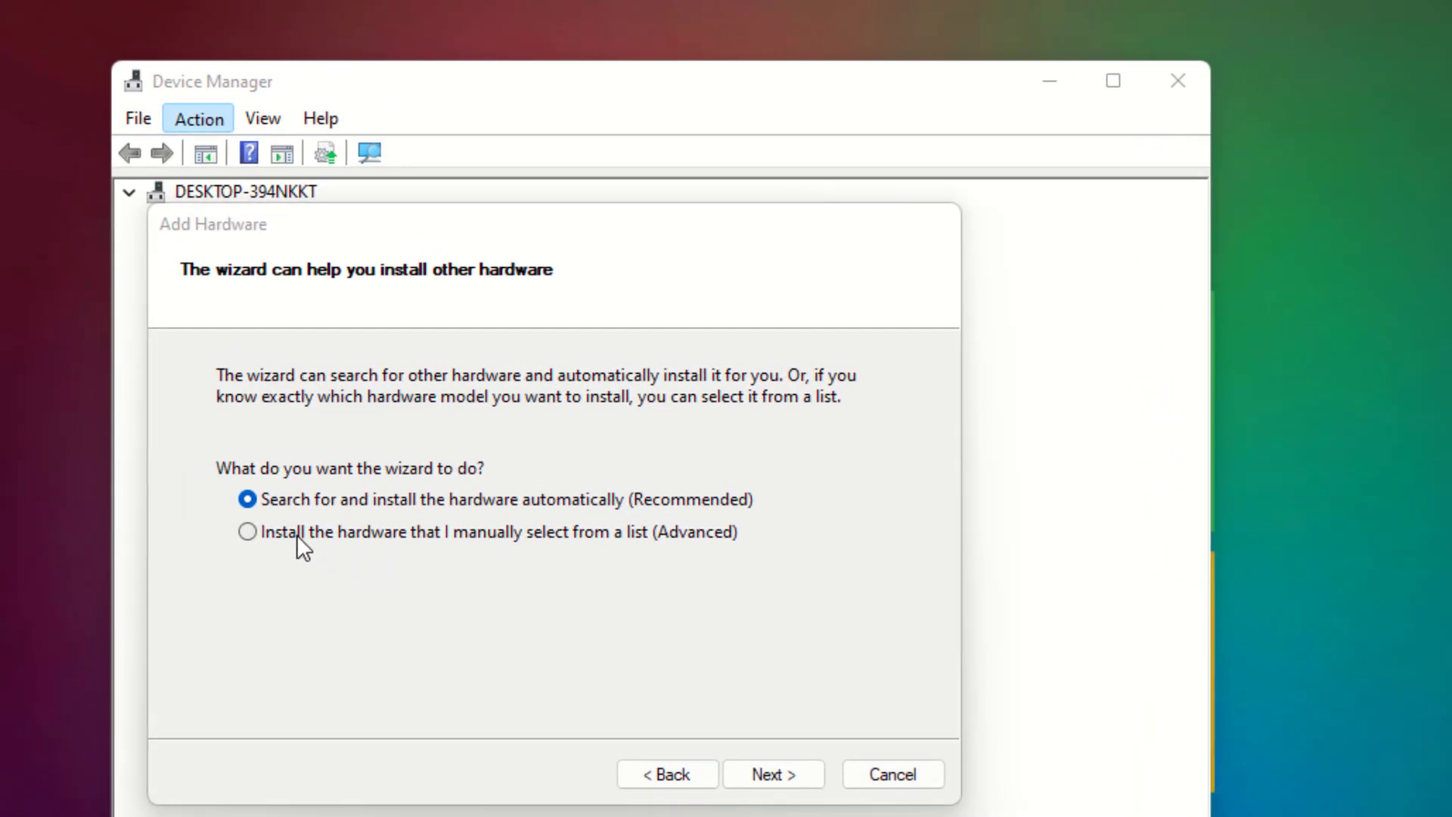
left_click(323, 540)
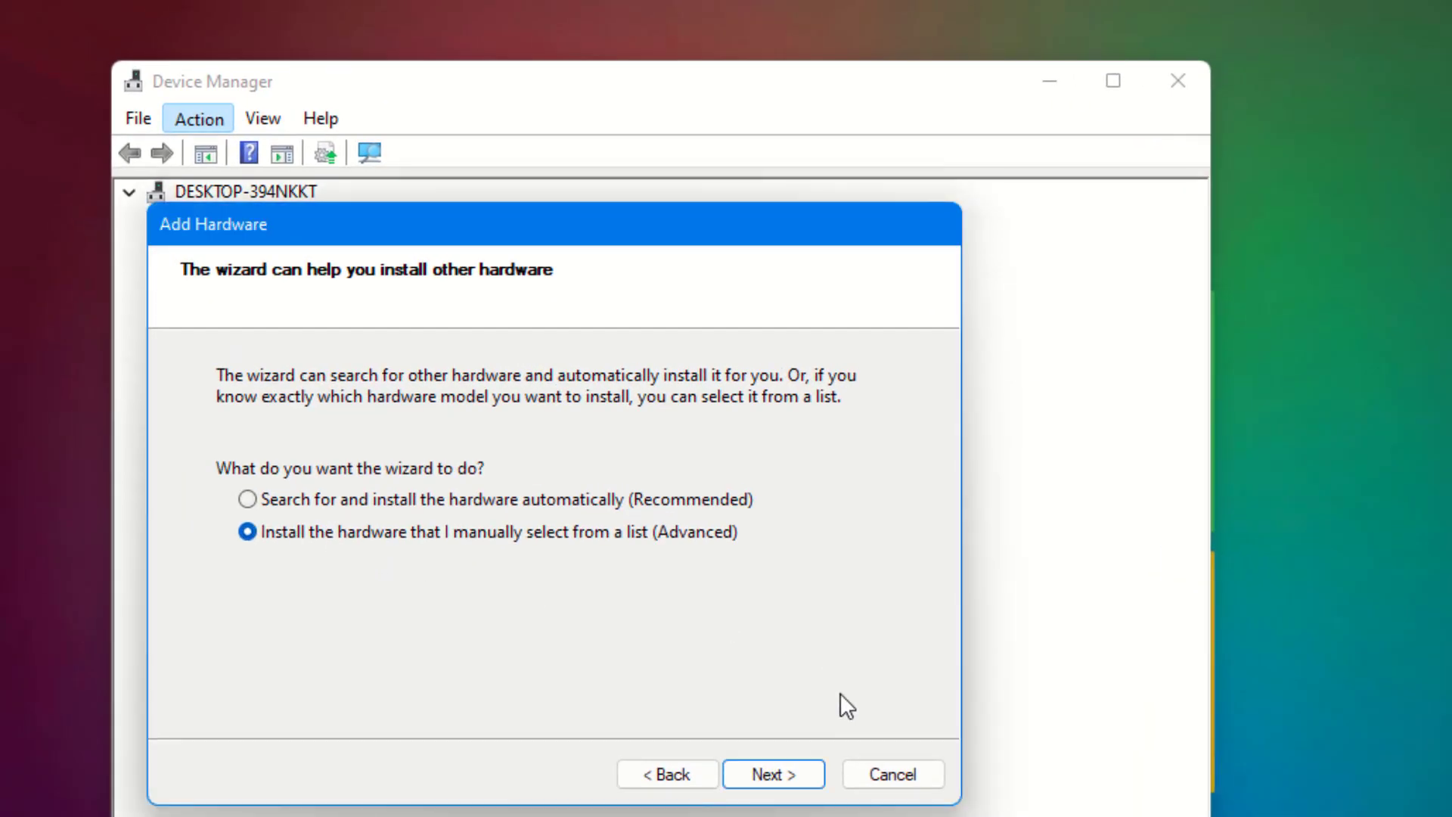
left_click(768, 776)
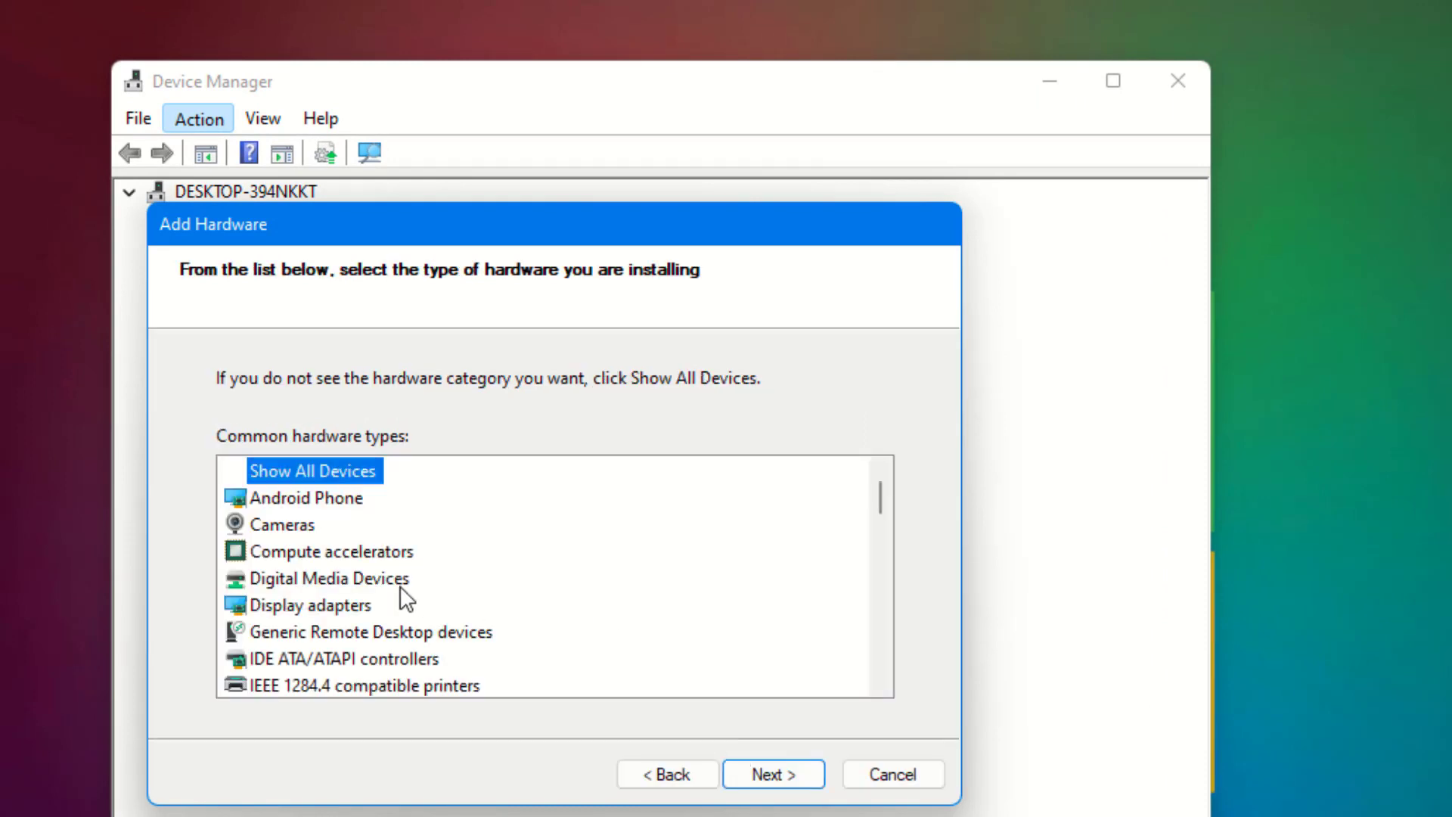
Choose Sound, video and game controllers as the hardware type in the Add Hardware wizard and continue to driver selection.
left_click(330, 559)
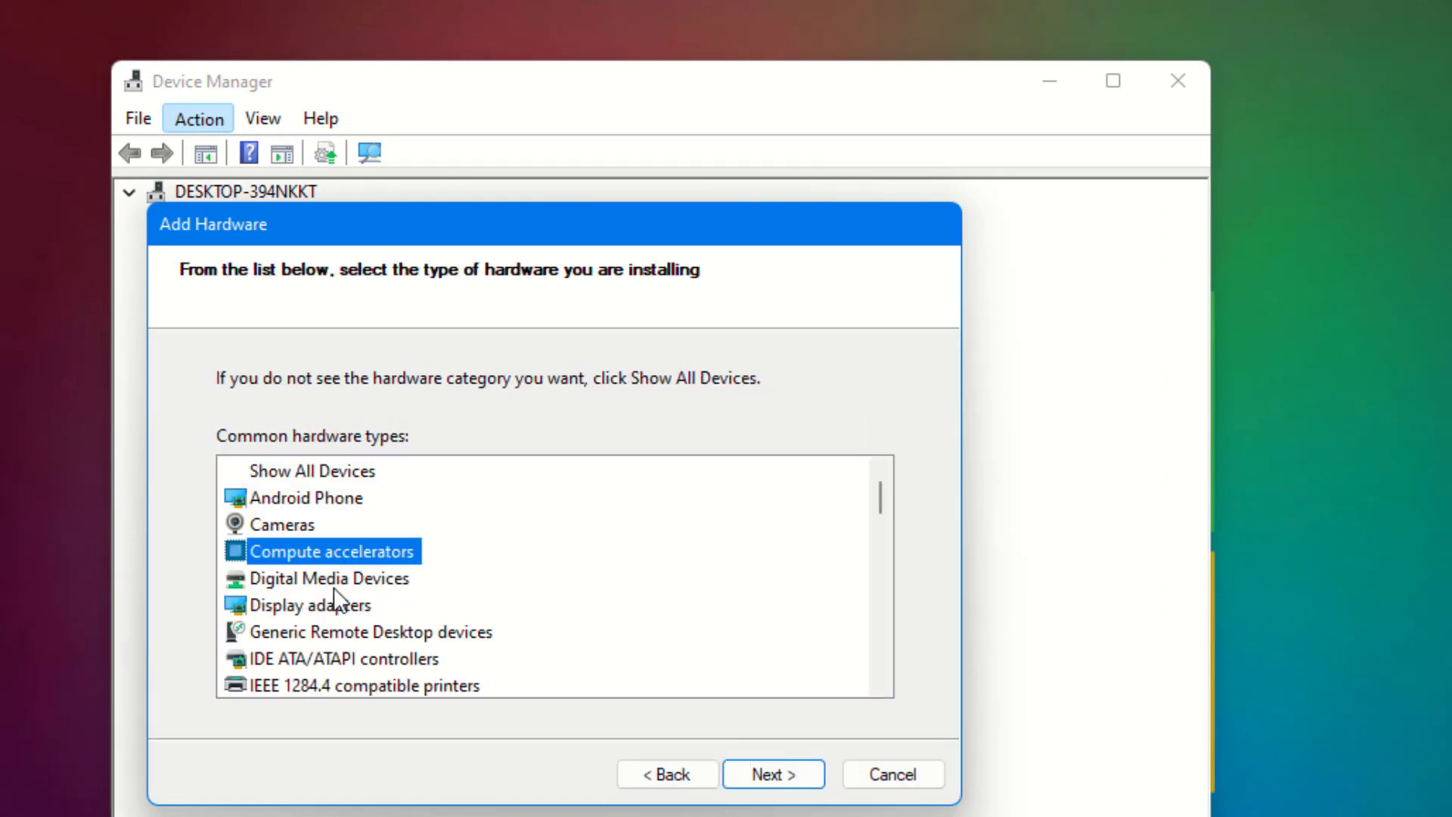
scroll(336, 594, "down", 3)
scroll(336, 600, "down", 4)
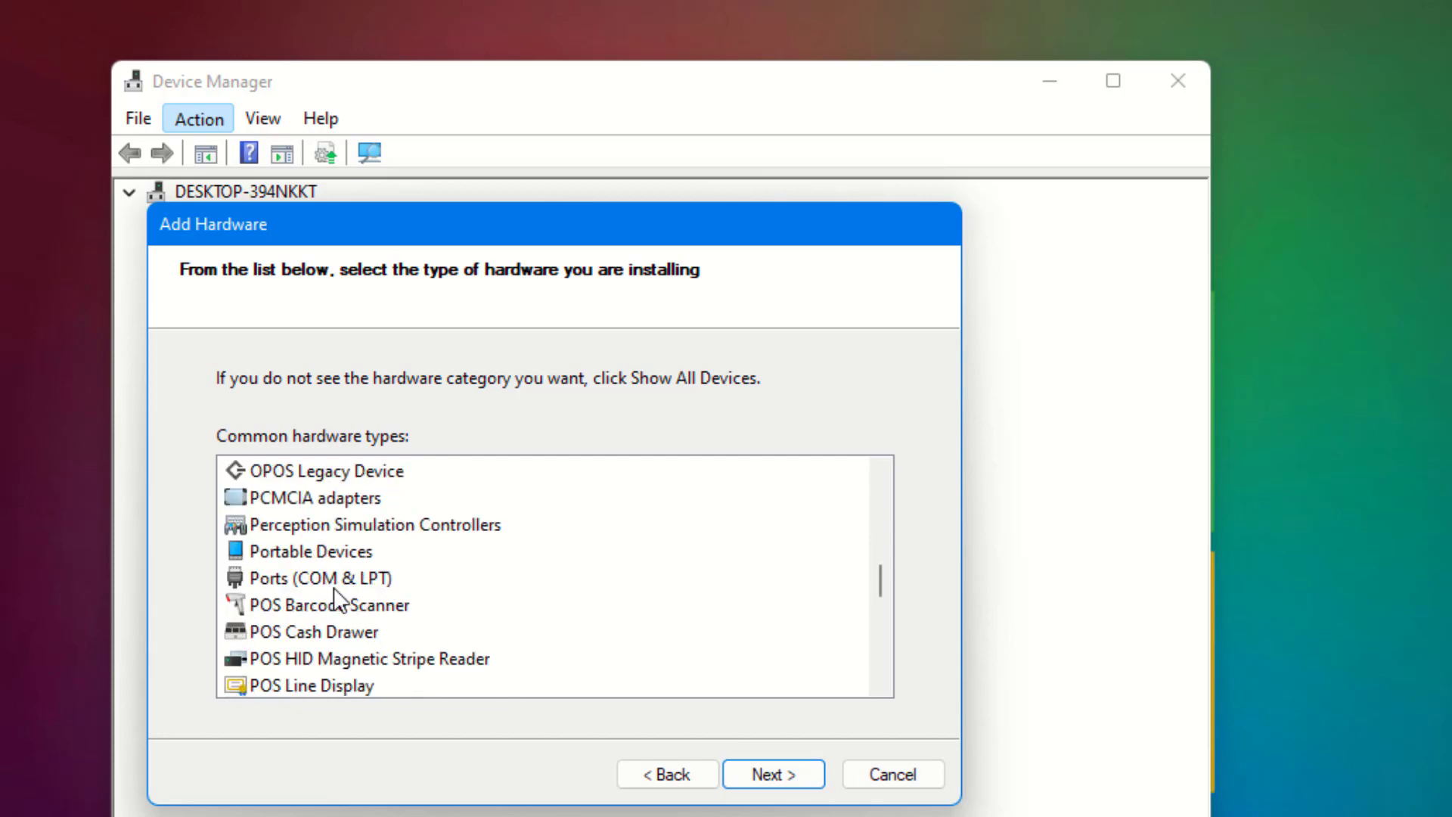
scroll(335, 594, "down", 4)
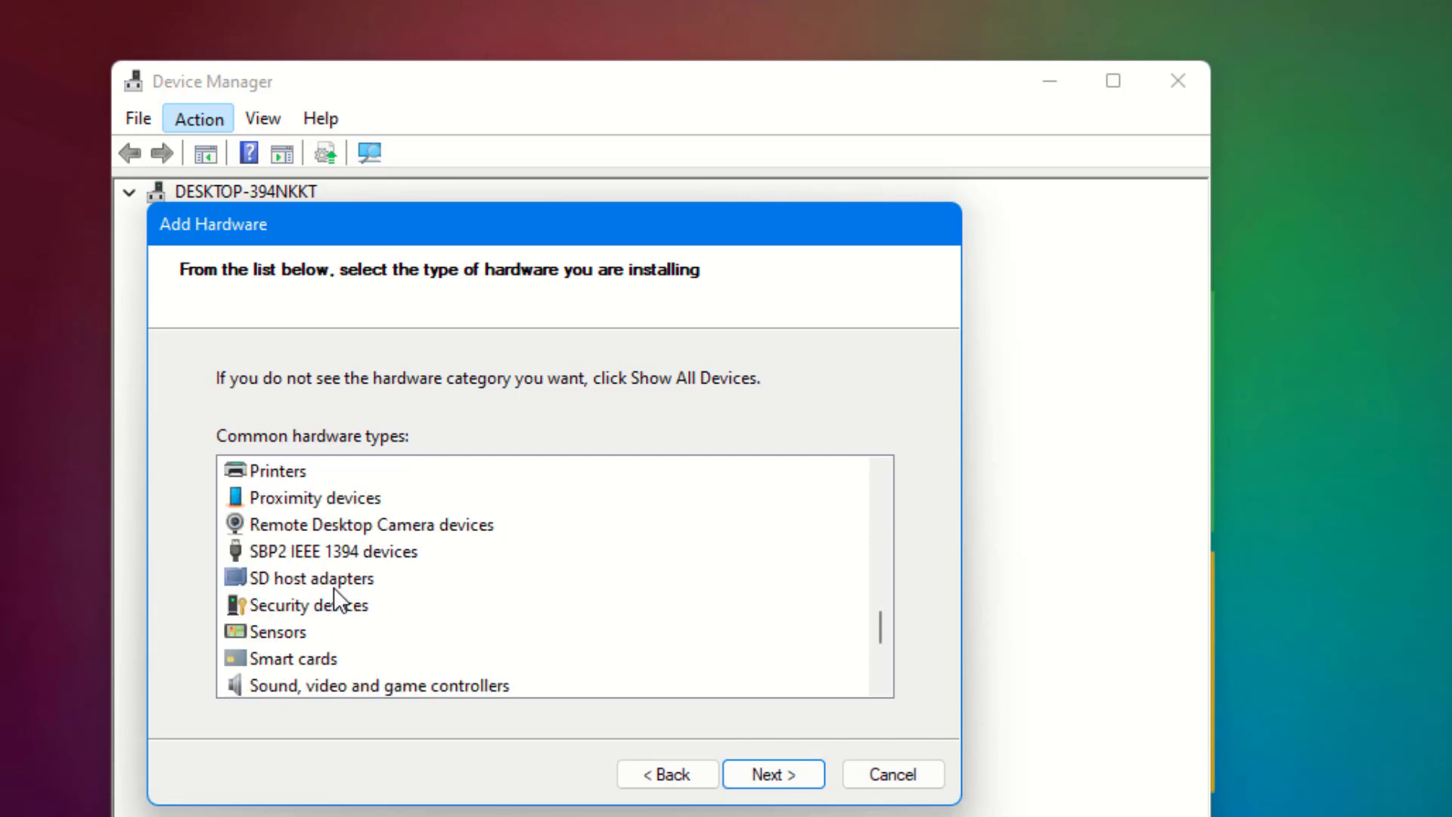
scroll(334, 588, "down", 2)
left_click(299, 525)
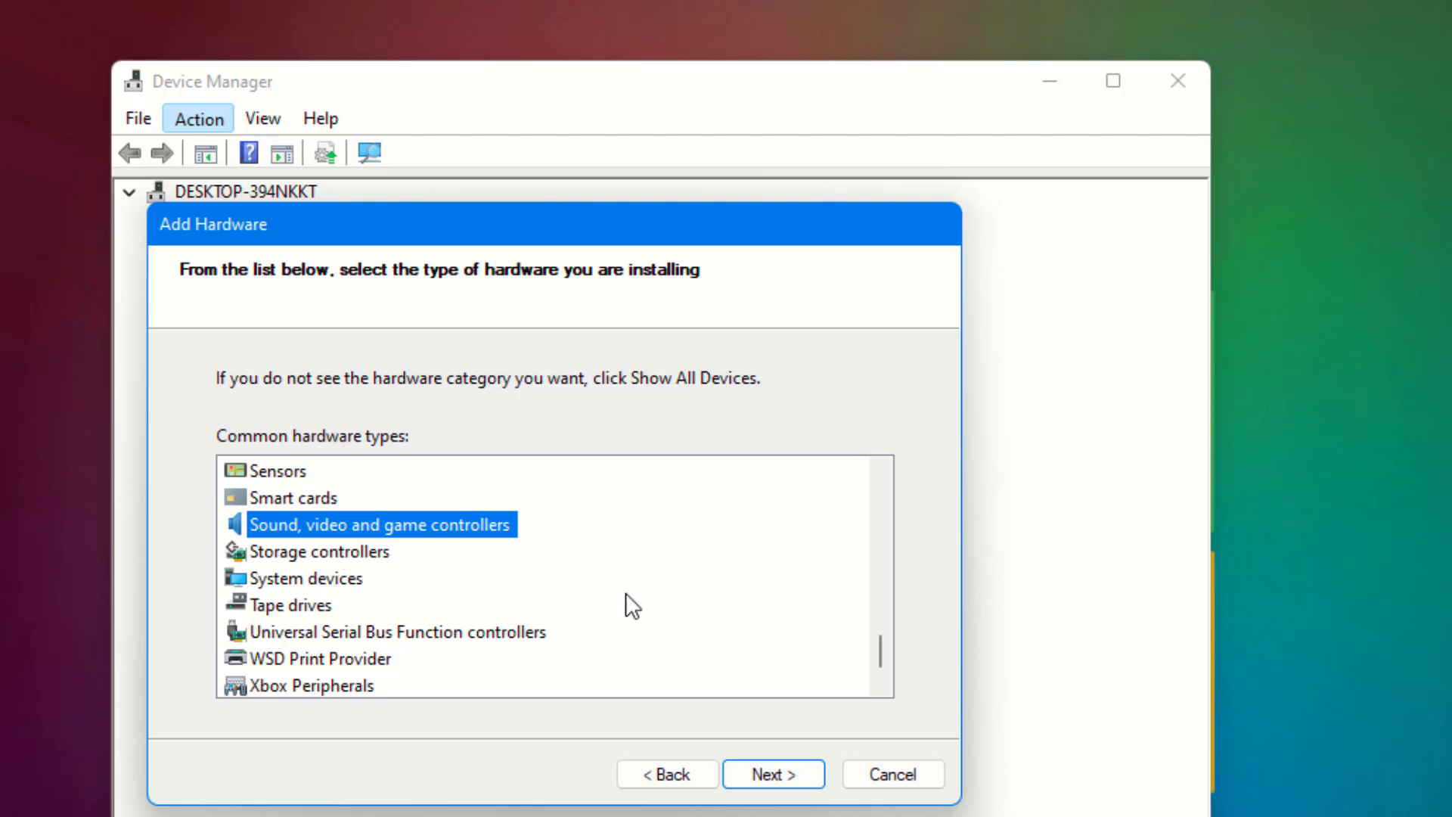
left_click(768, 776)
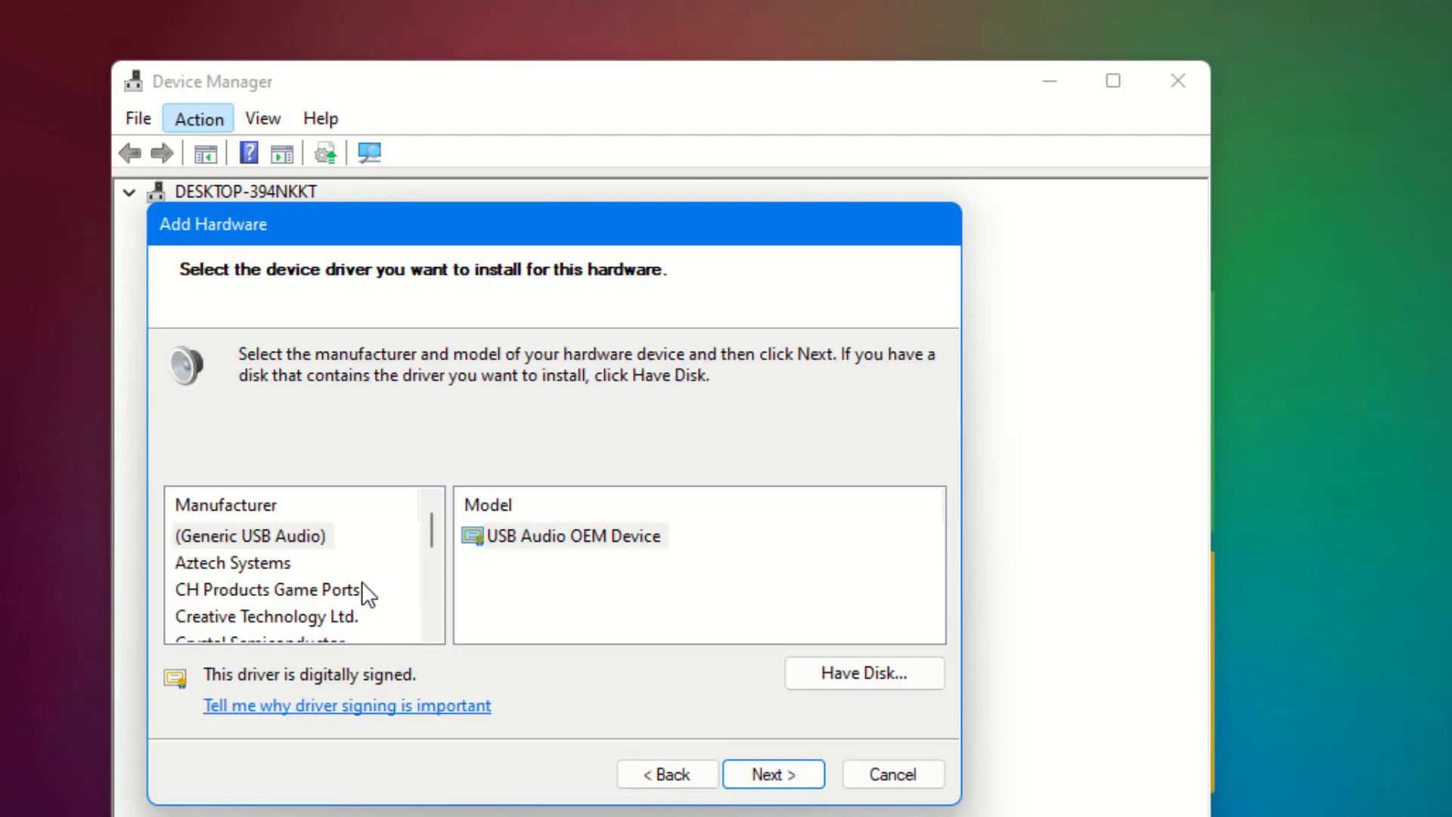
Try to install the USB Audio OEM Device model from (Generic USB Audio), and finish the Add Hardware wizard.
left_click(531, 543)
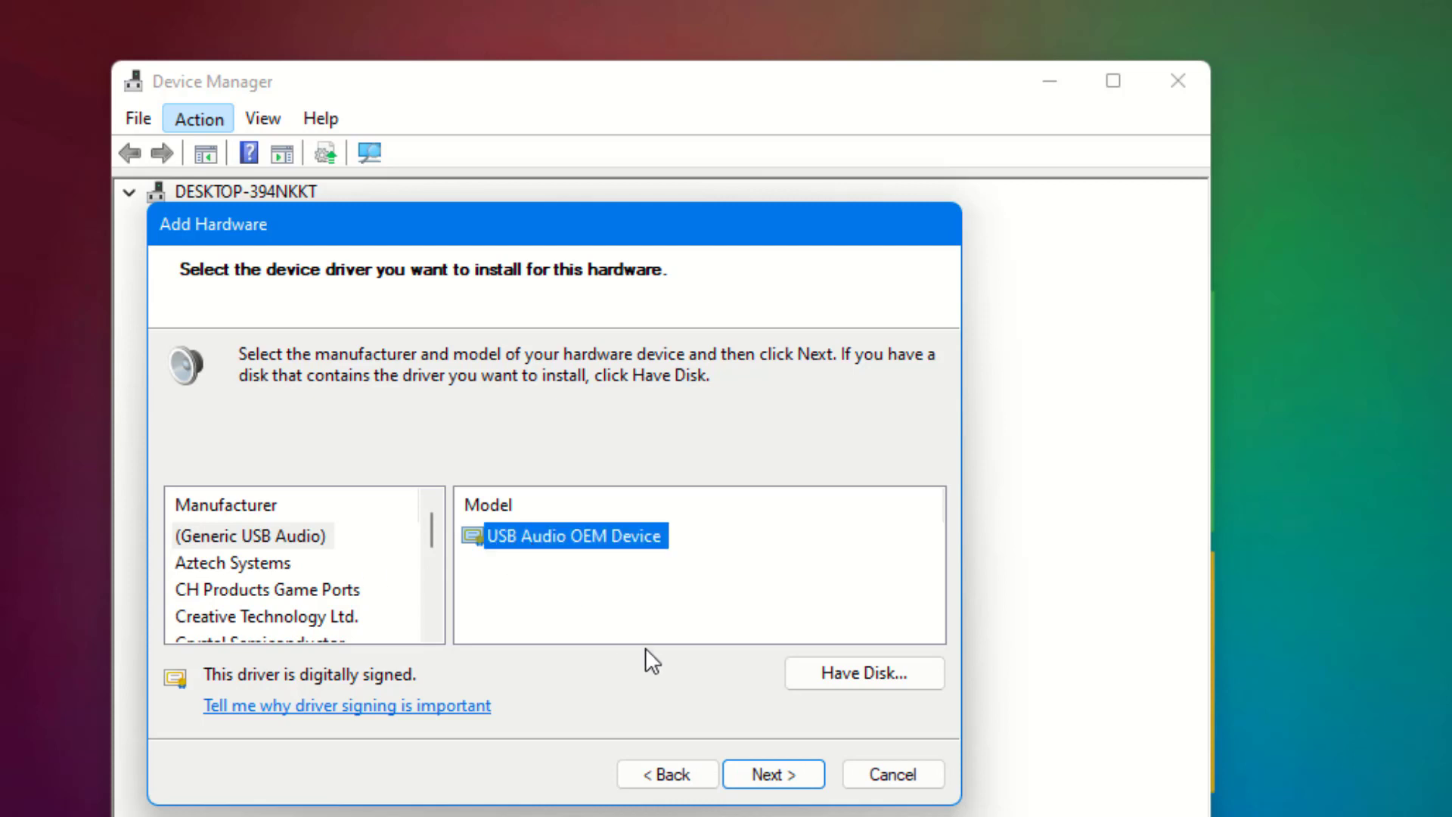
left_click(769, 781)
left_click(779, 777)
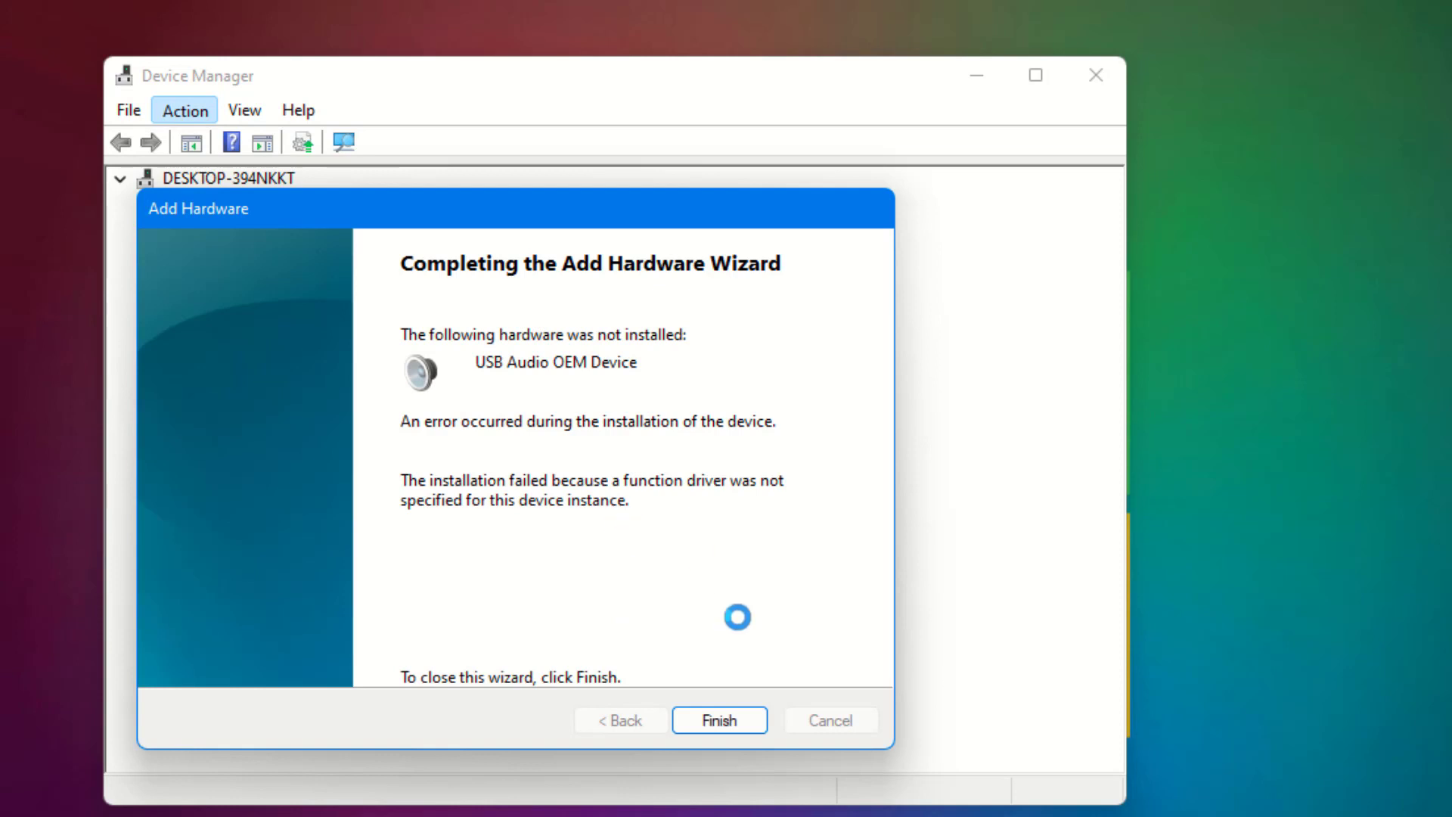
left_click(707, 720)
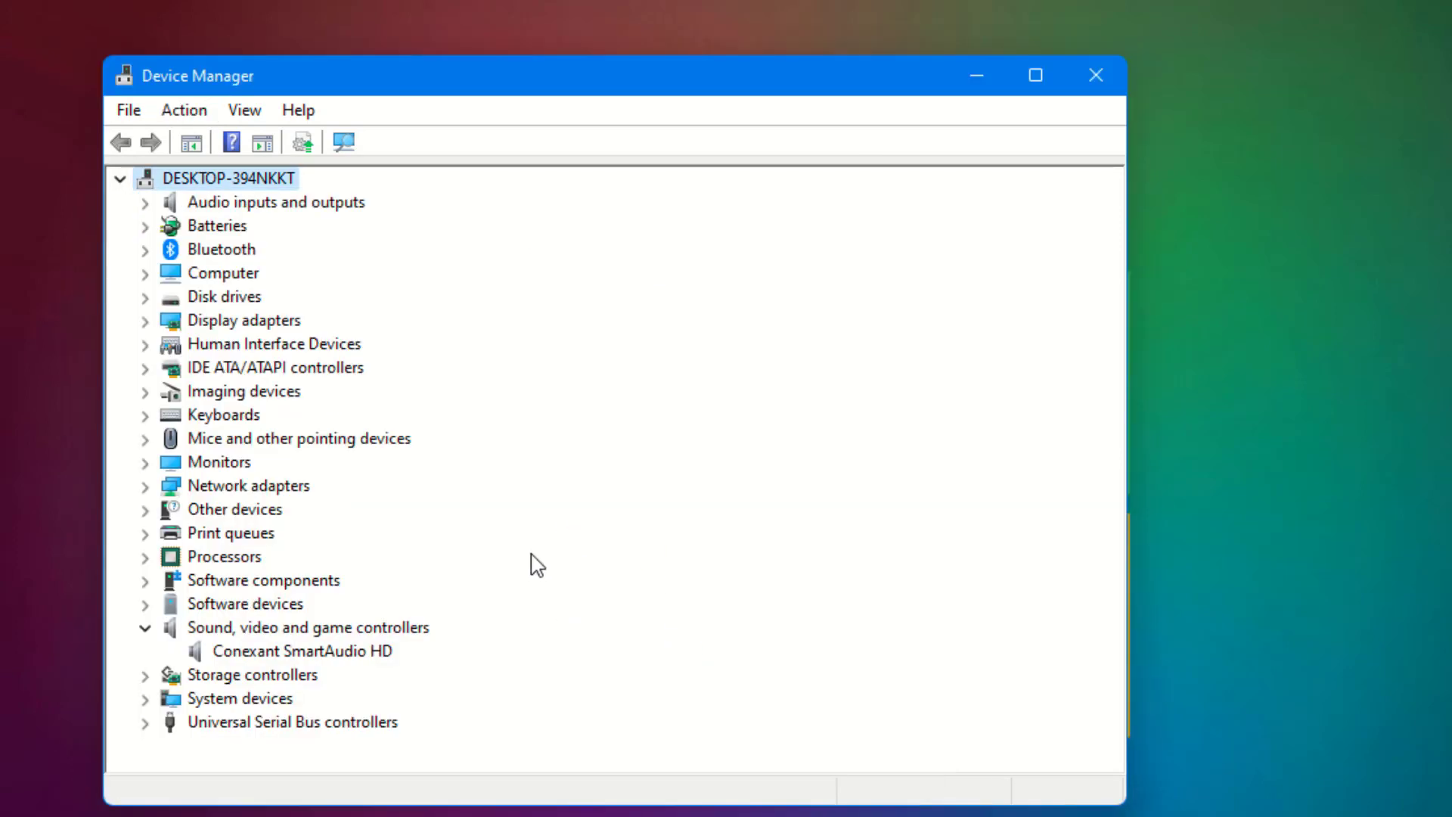